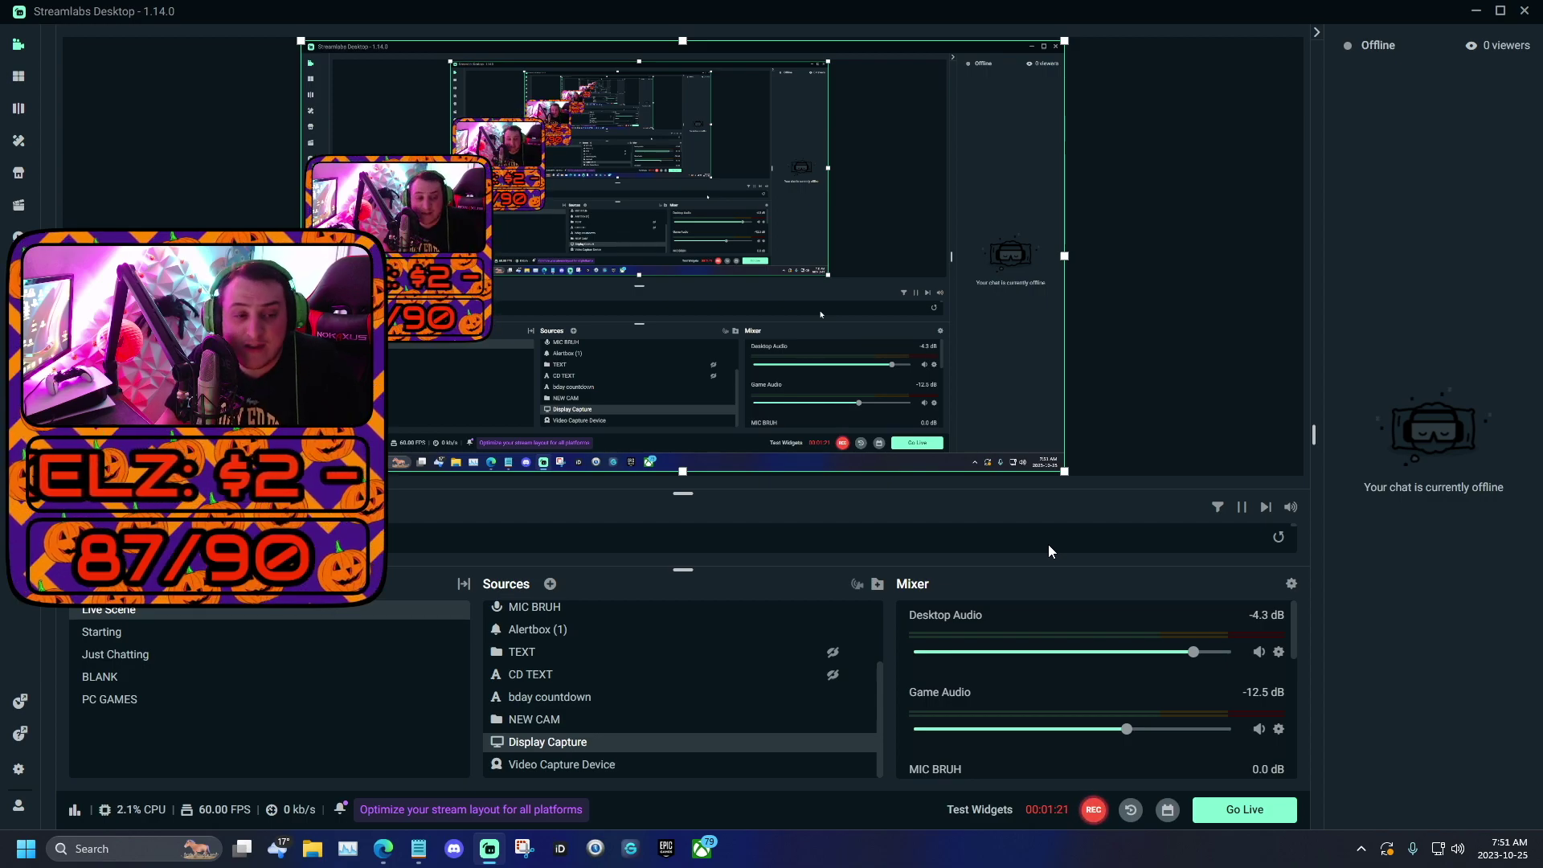
# Switch to the YouTube browser and open the live streaming page via Create > Go live
pyautogui.hotkey('alt', 'Tab')
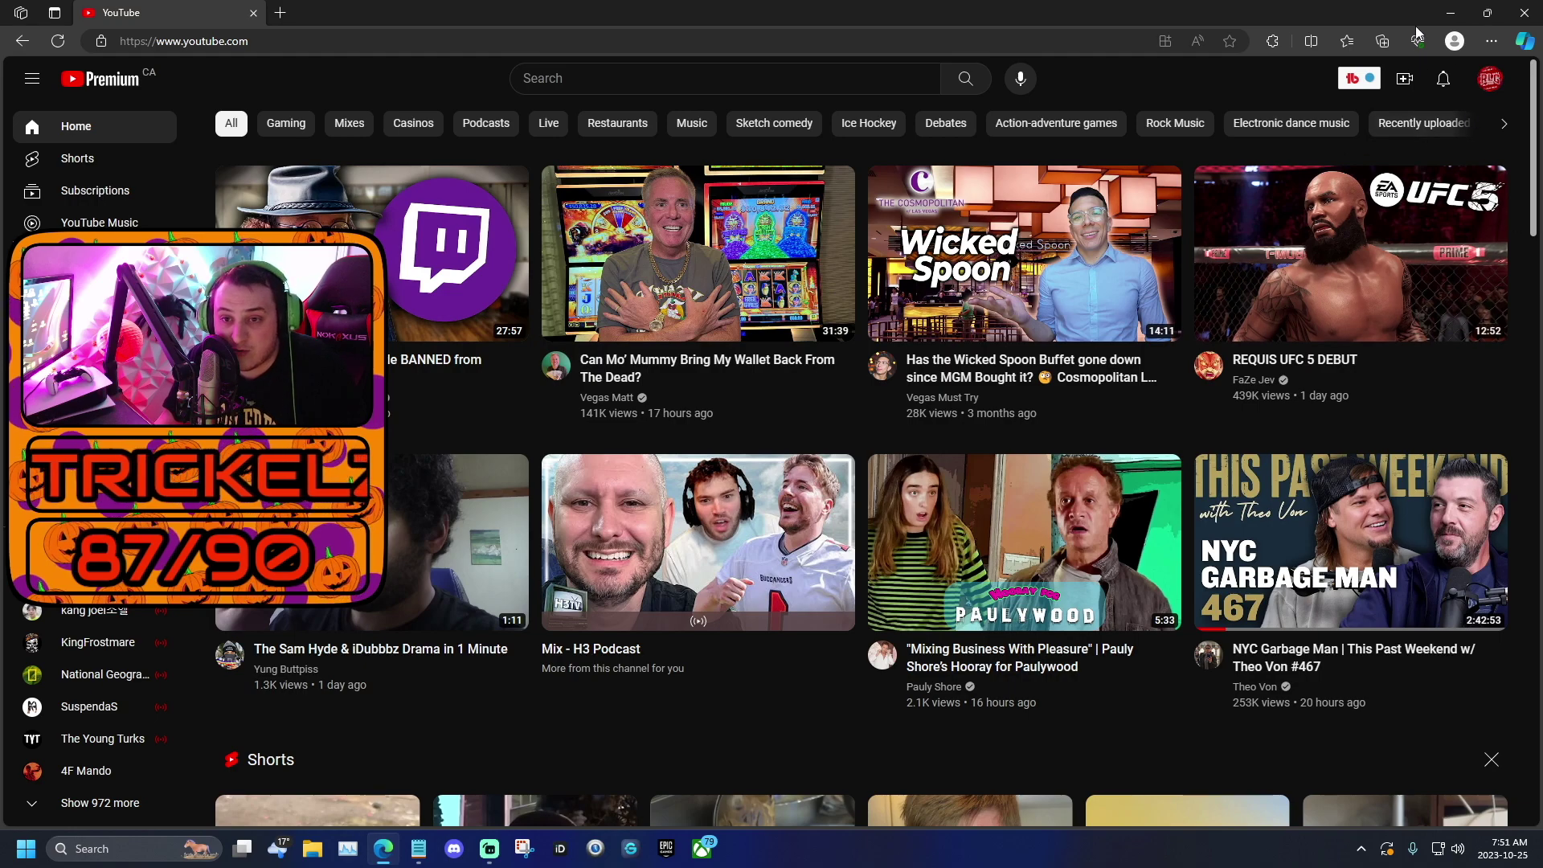
pyautogui.click(1415, 86)
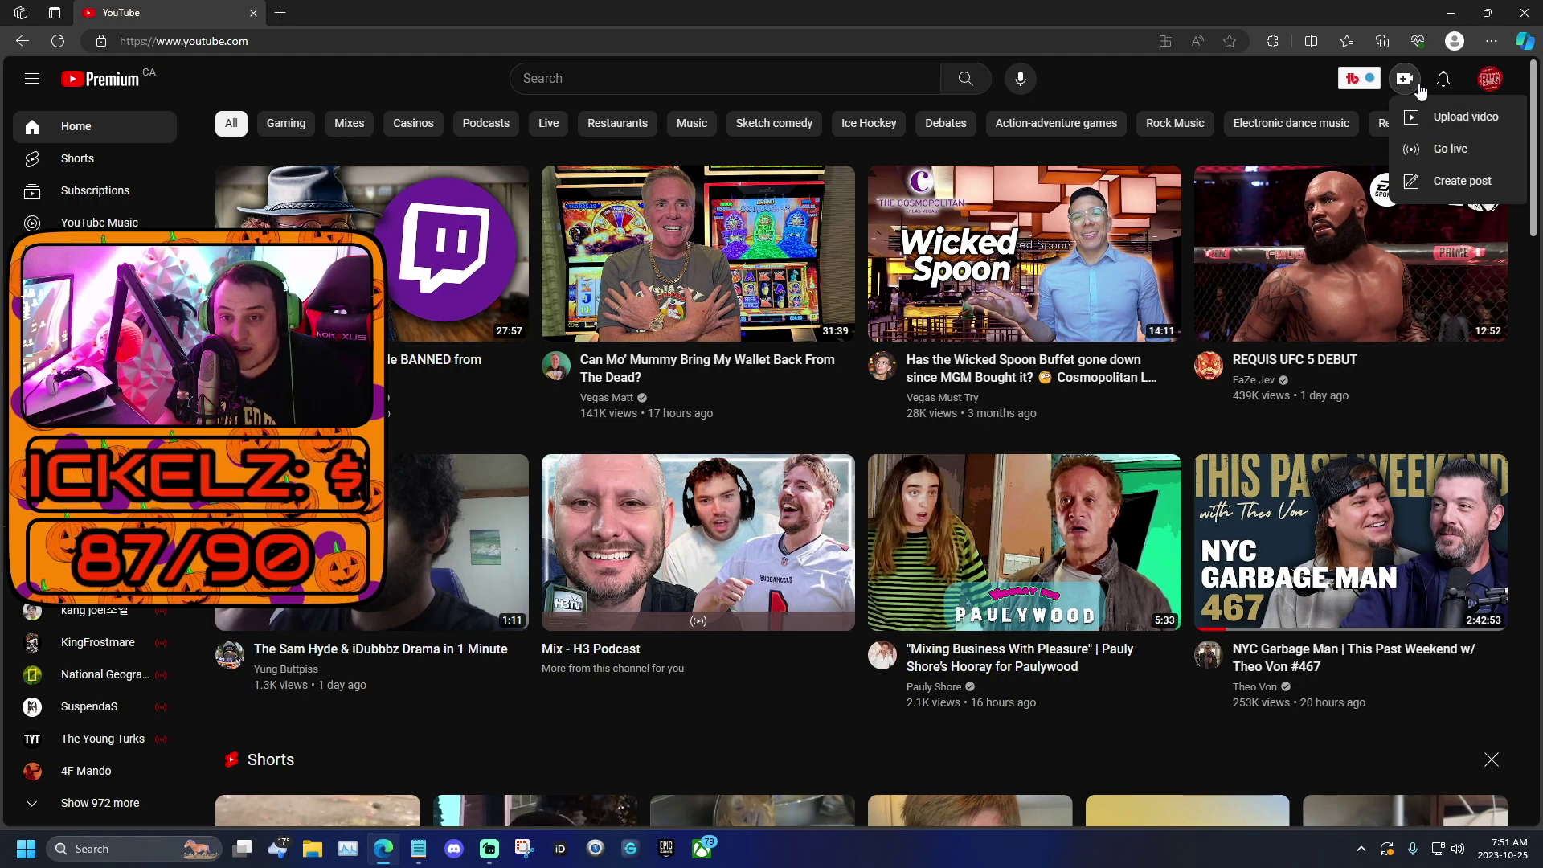
pyautogui.click(1454, 149)
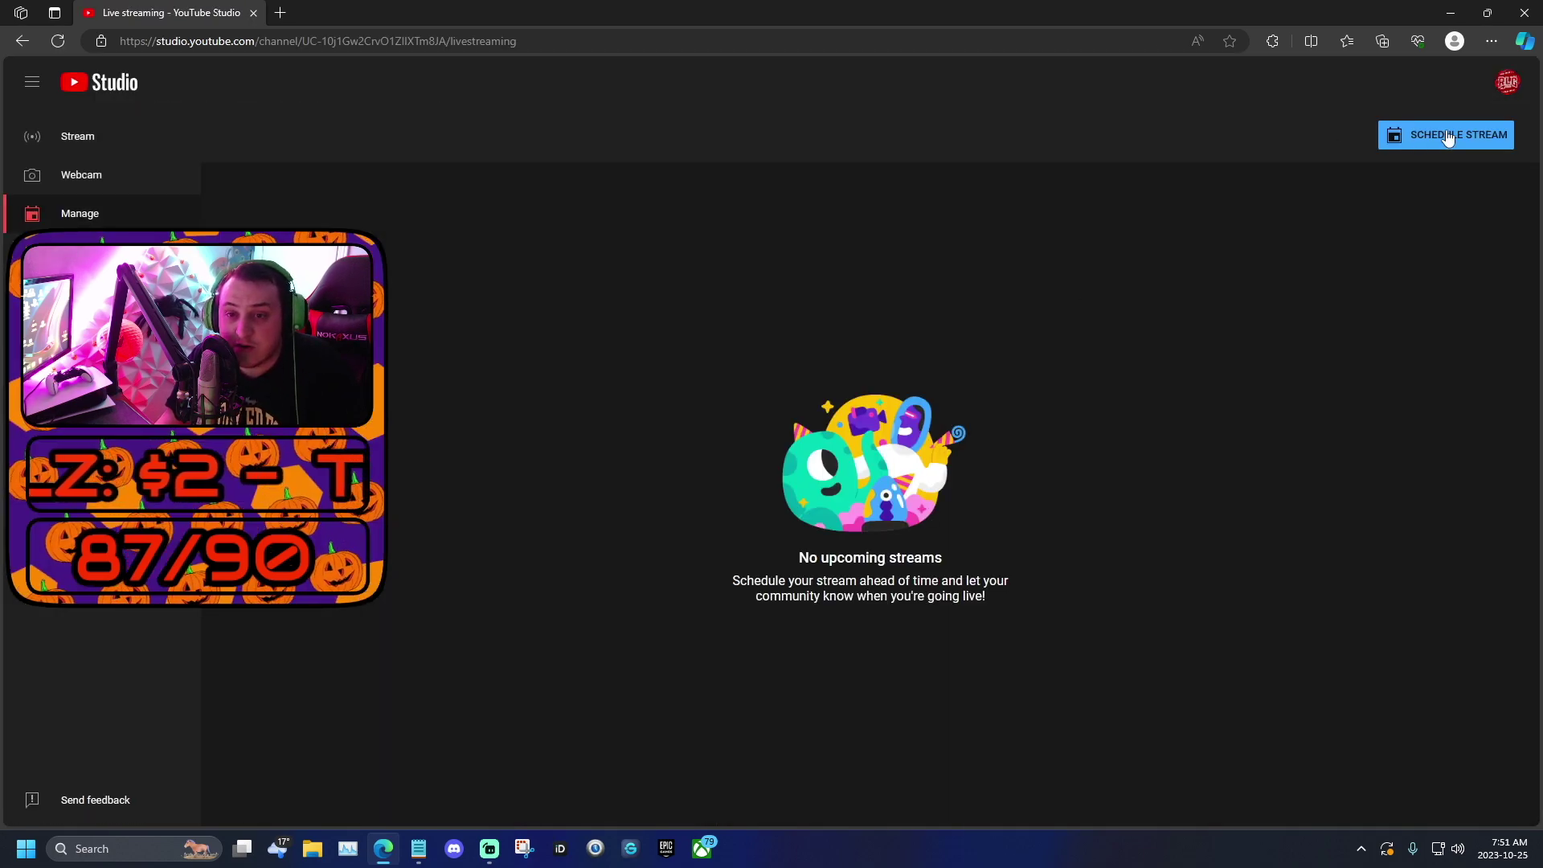
pyautogui.click(1436, 134)
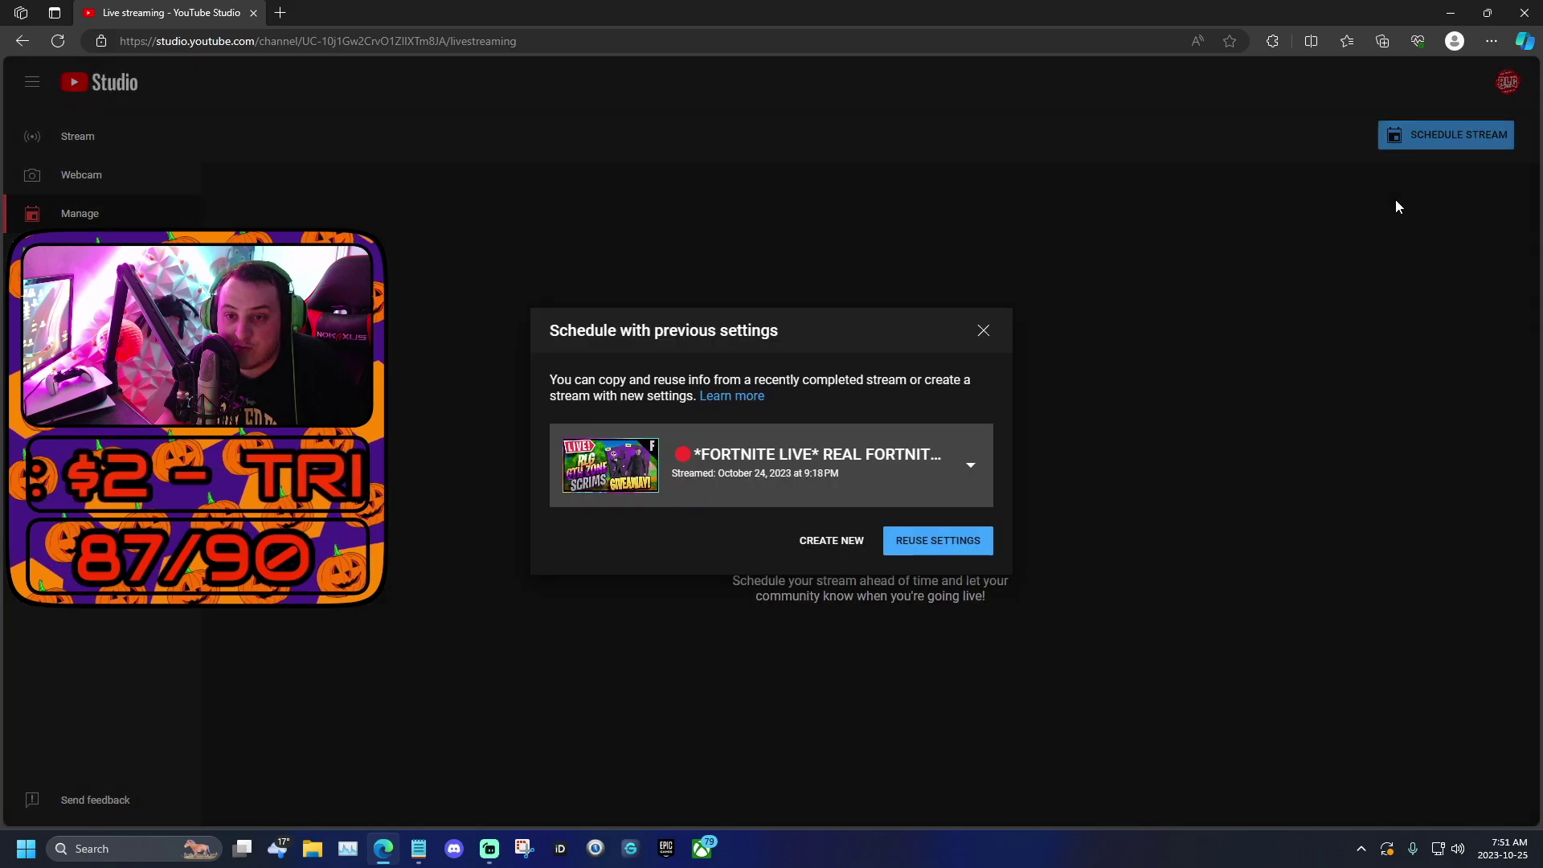
pyautogui.click(836, 541)
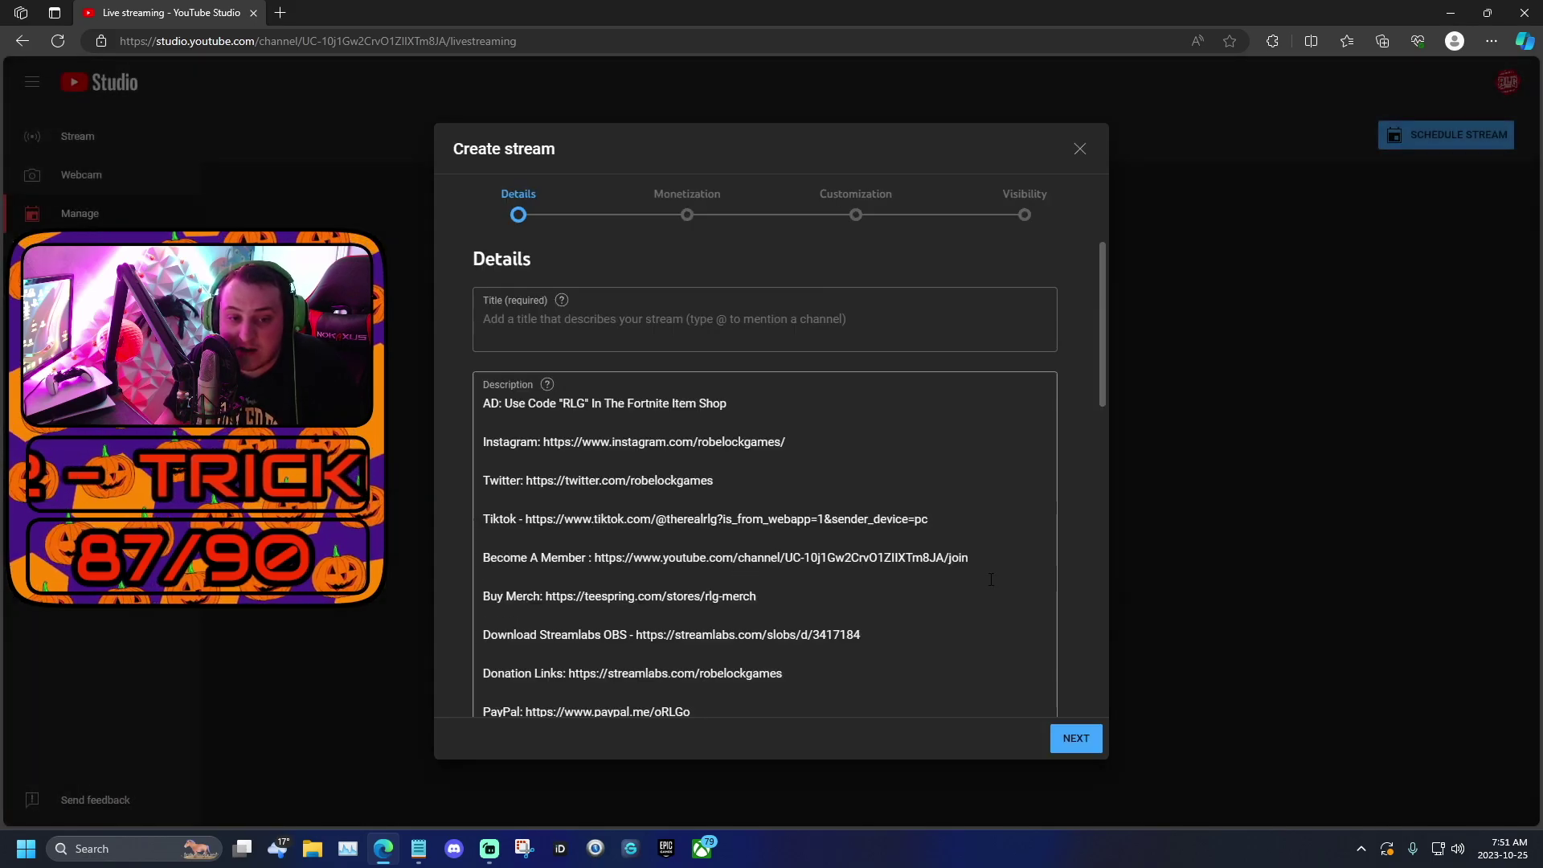
pyautogui.click(482, 301)
pyautogui.scroll(-10, 717, 537)
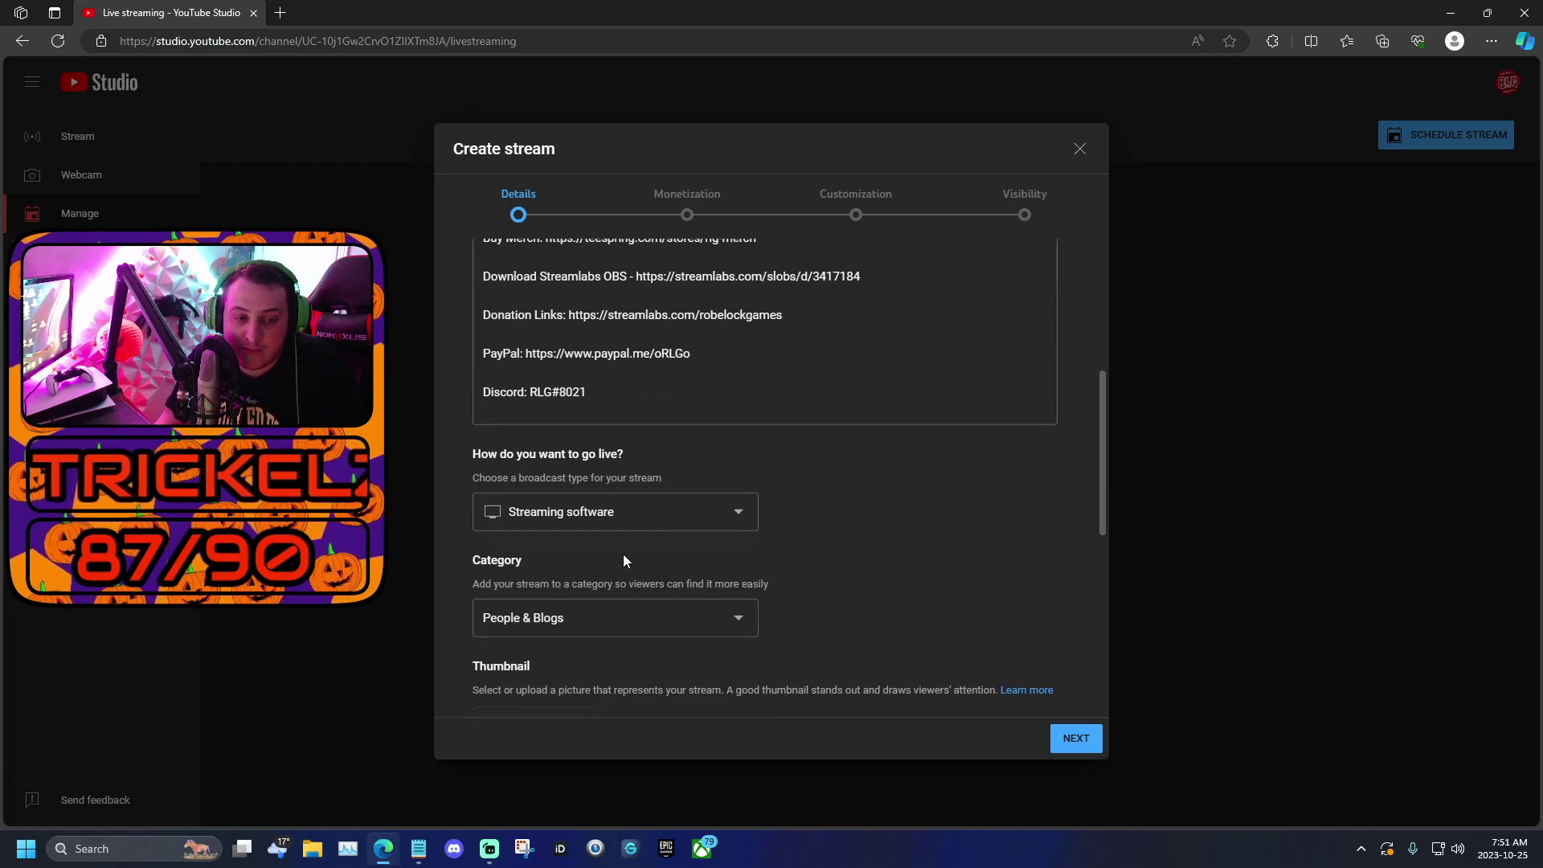
pyautogui.click(573, 338)
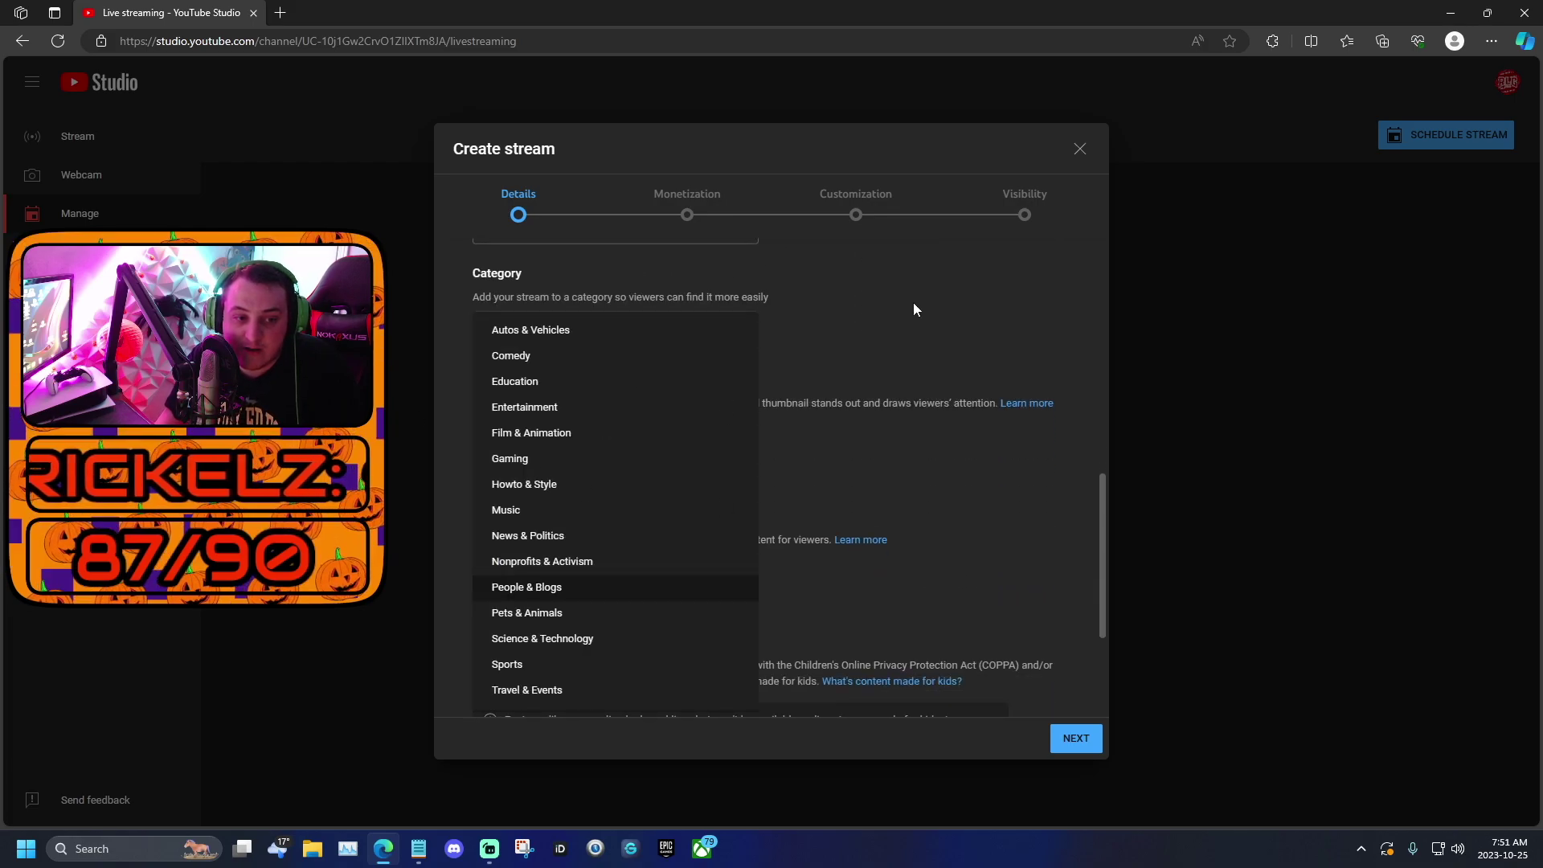
pyautogui.click(540, 462)
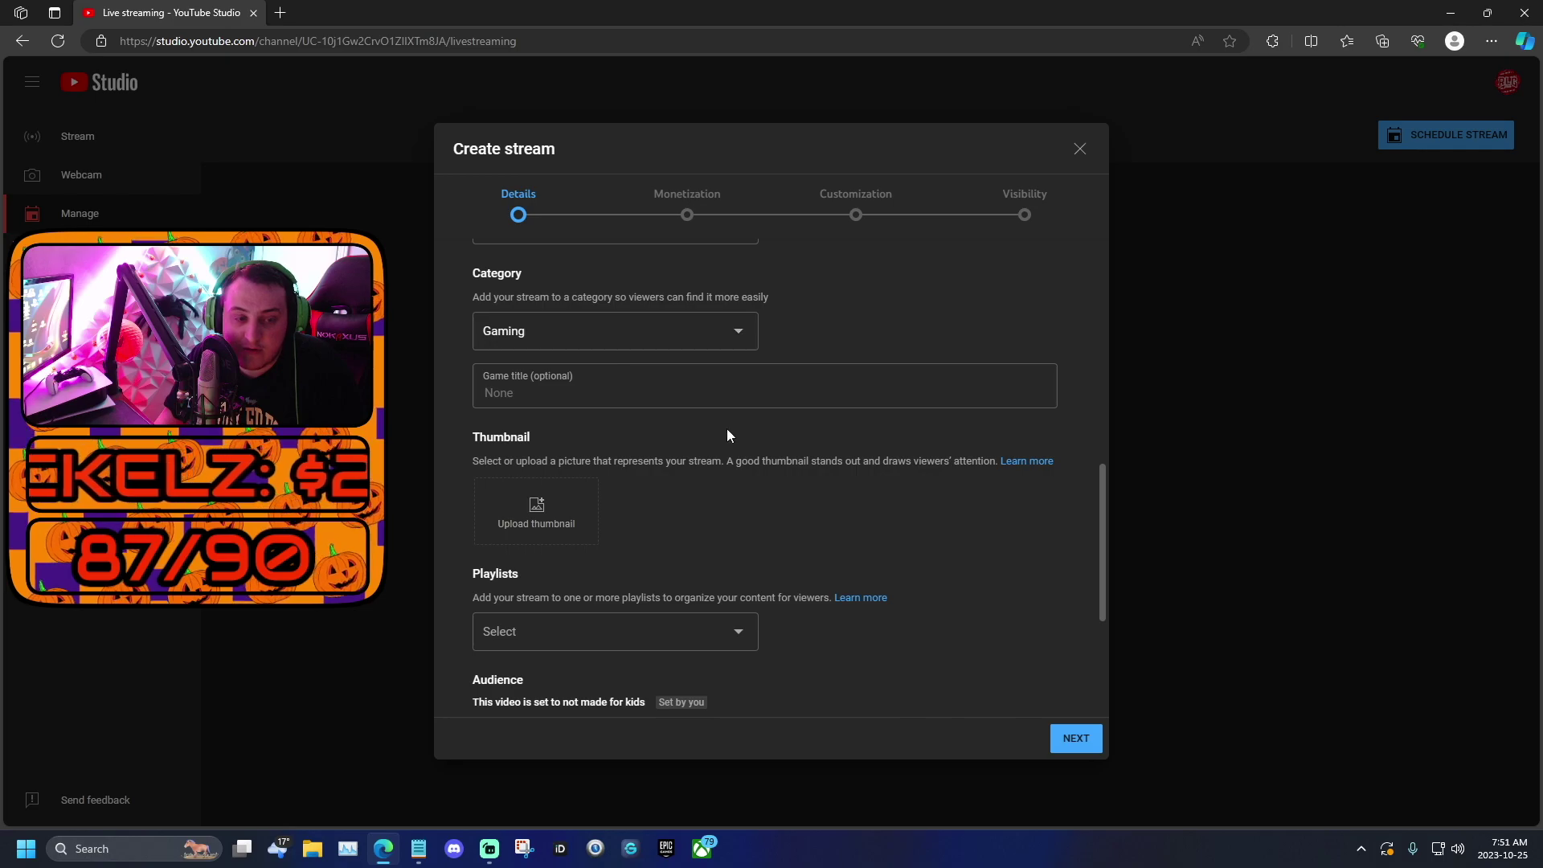
pyautogui.click(534, 380)
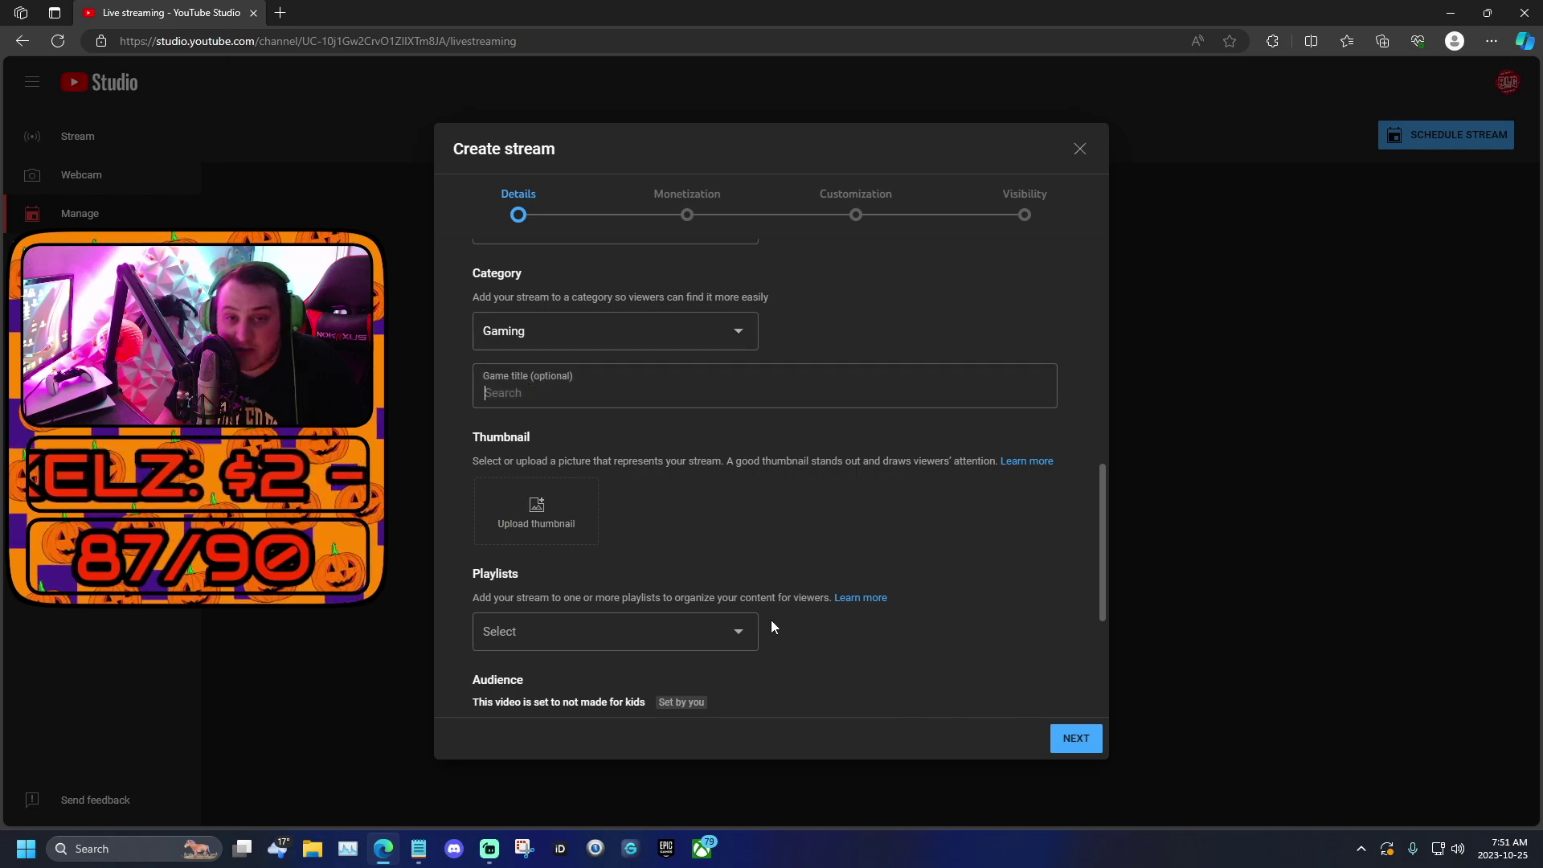
pyautogui.scroll(-2, 770, 619)
pyautogui.scroll(-2, 610, 466)
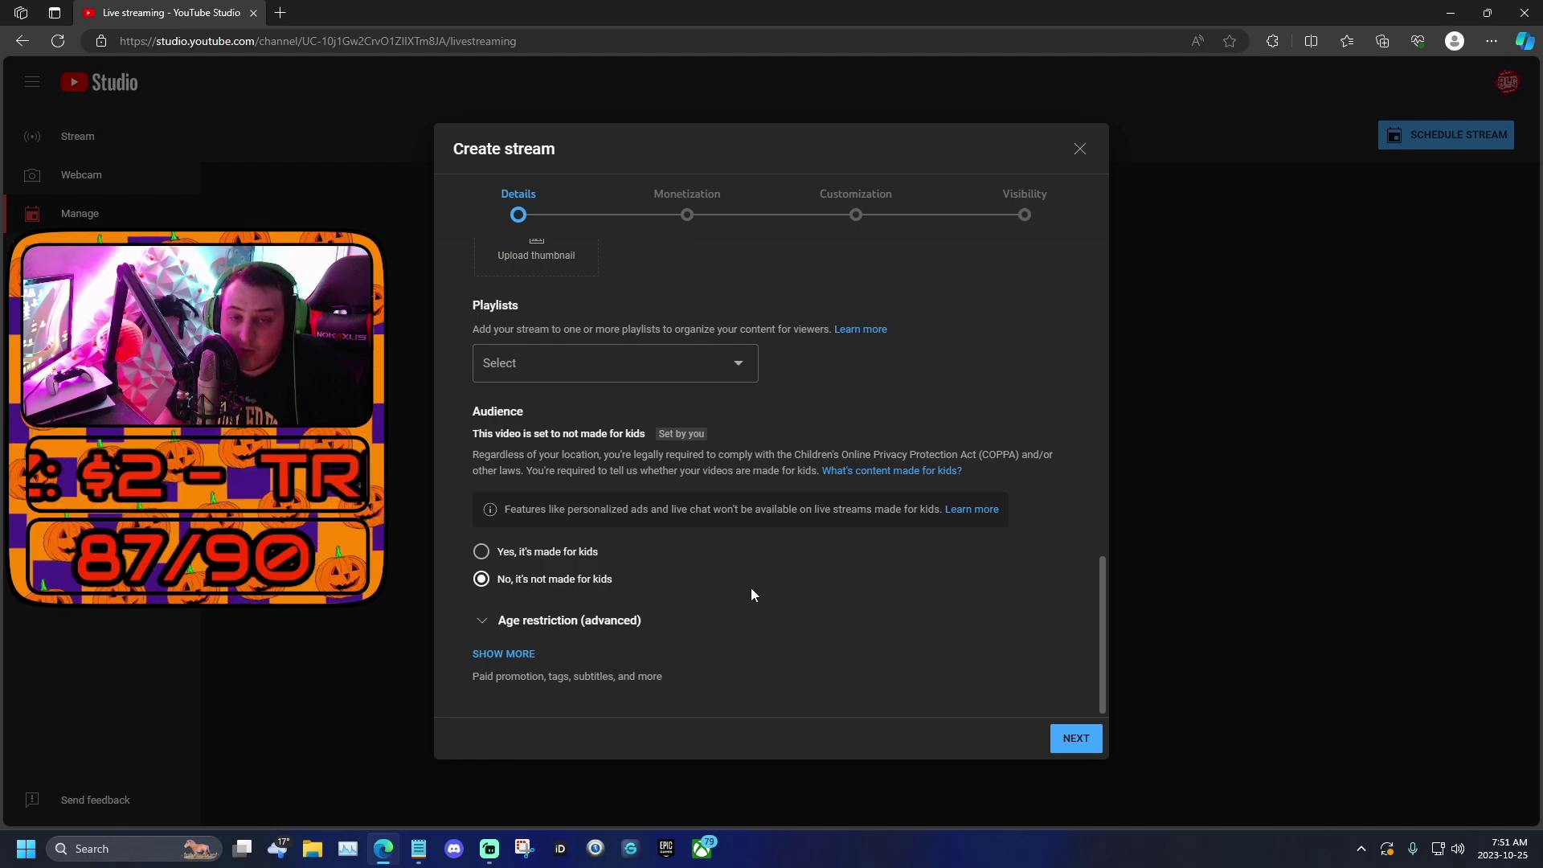
# Discard the draft and schedule a new stream reusing the October 24 Fortnite stream's settings
pyautogui.click(1080, 150)
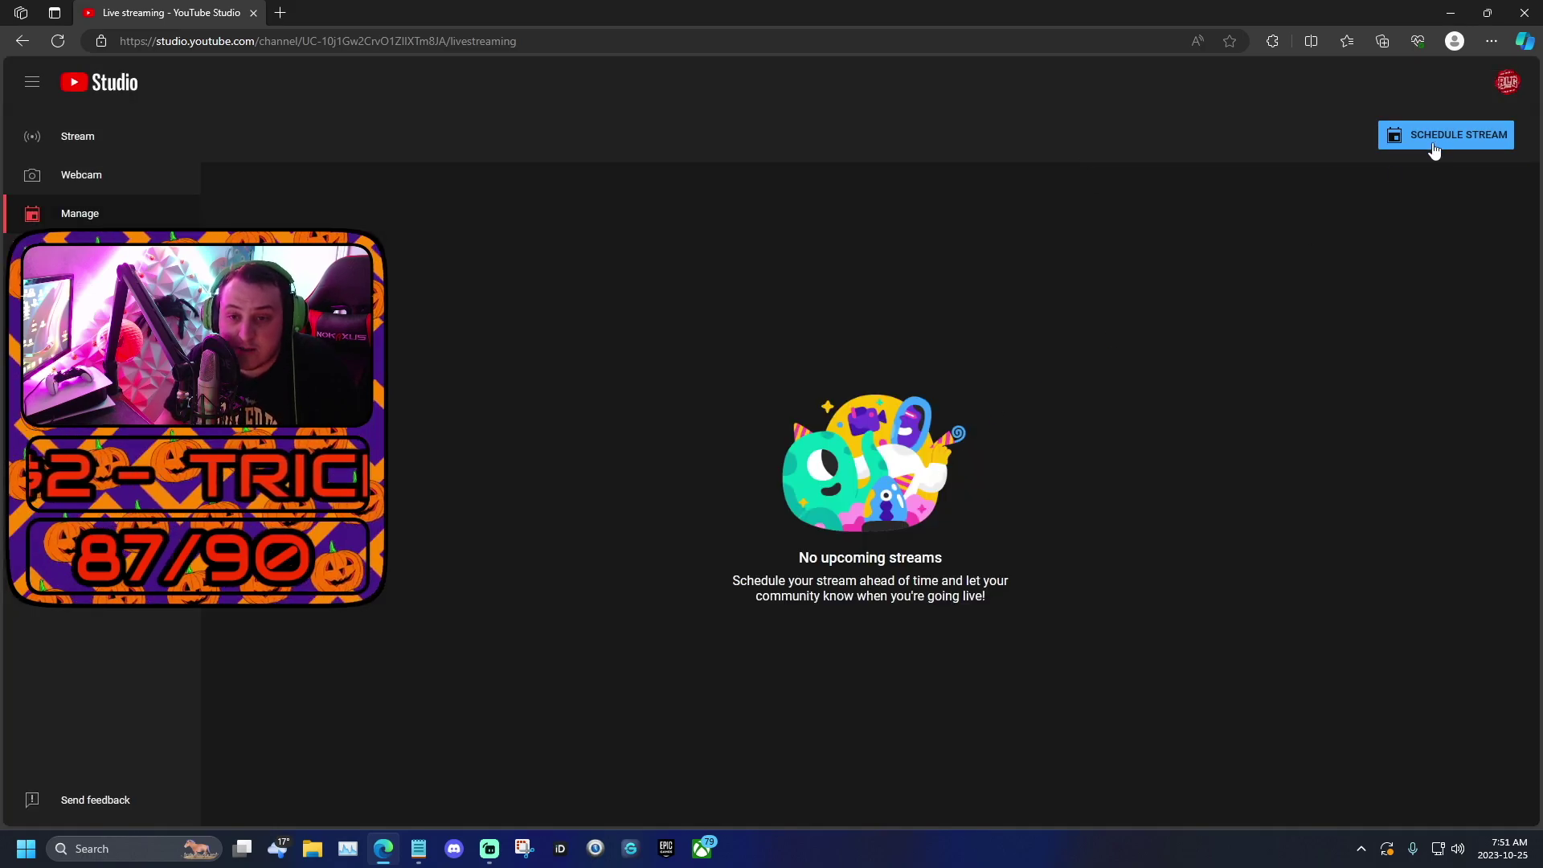
pyautogui.click(1458, 136)
pyautogui.click(828, 482)
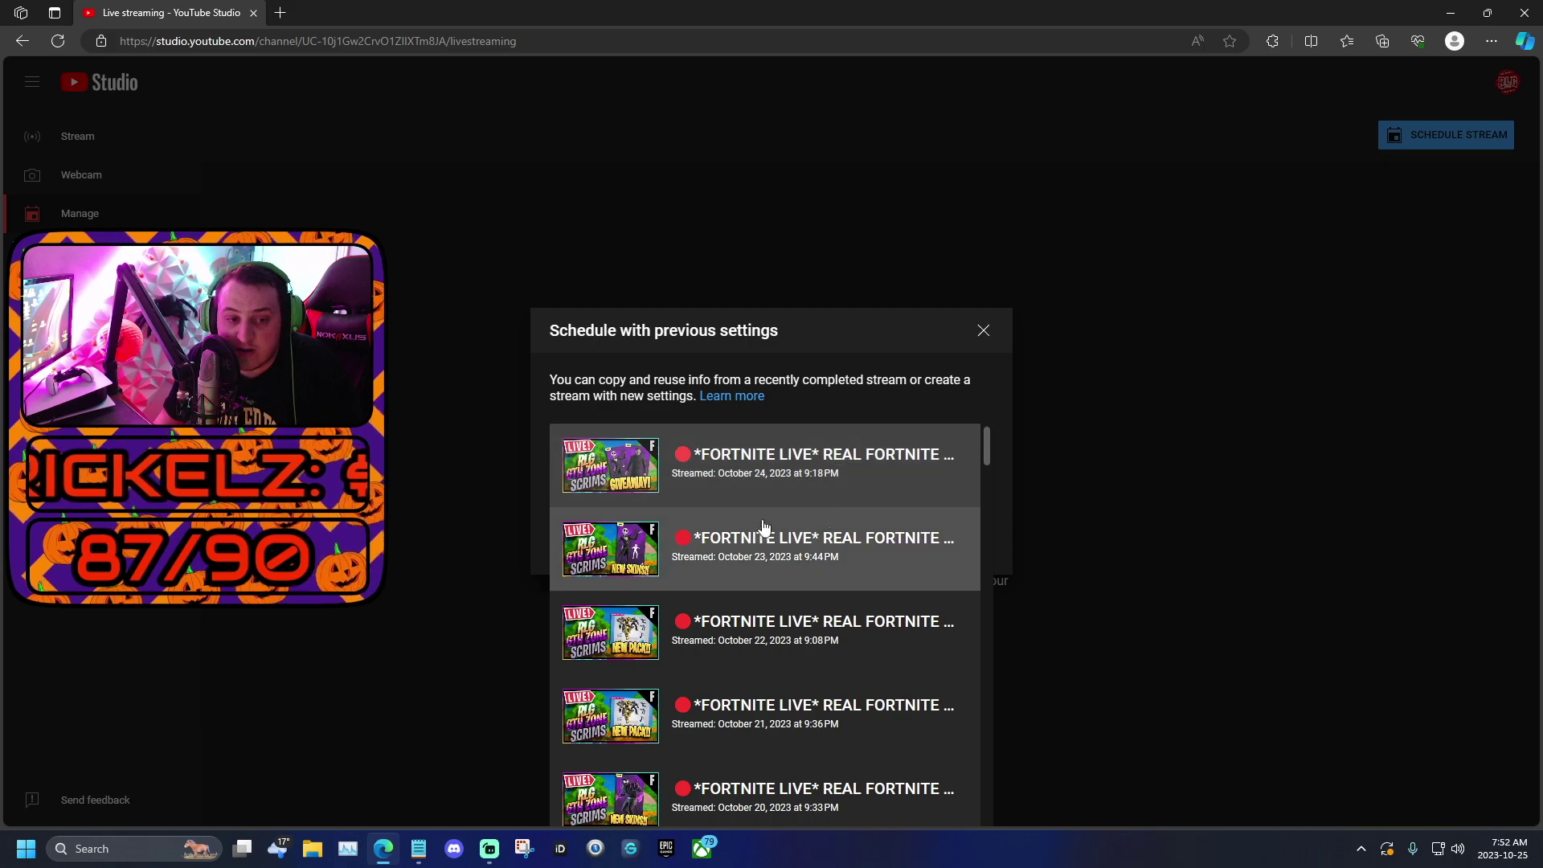
pyautogui.click(802, 464)
pyautogui.click(961, 542)
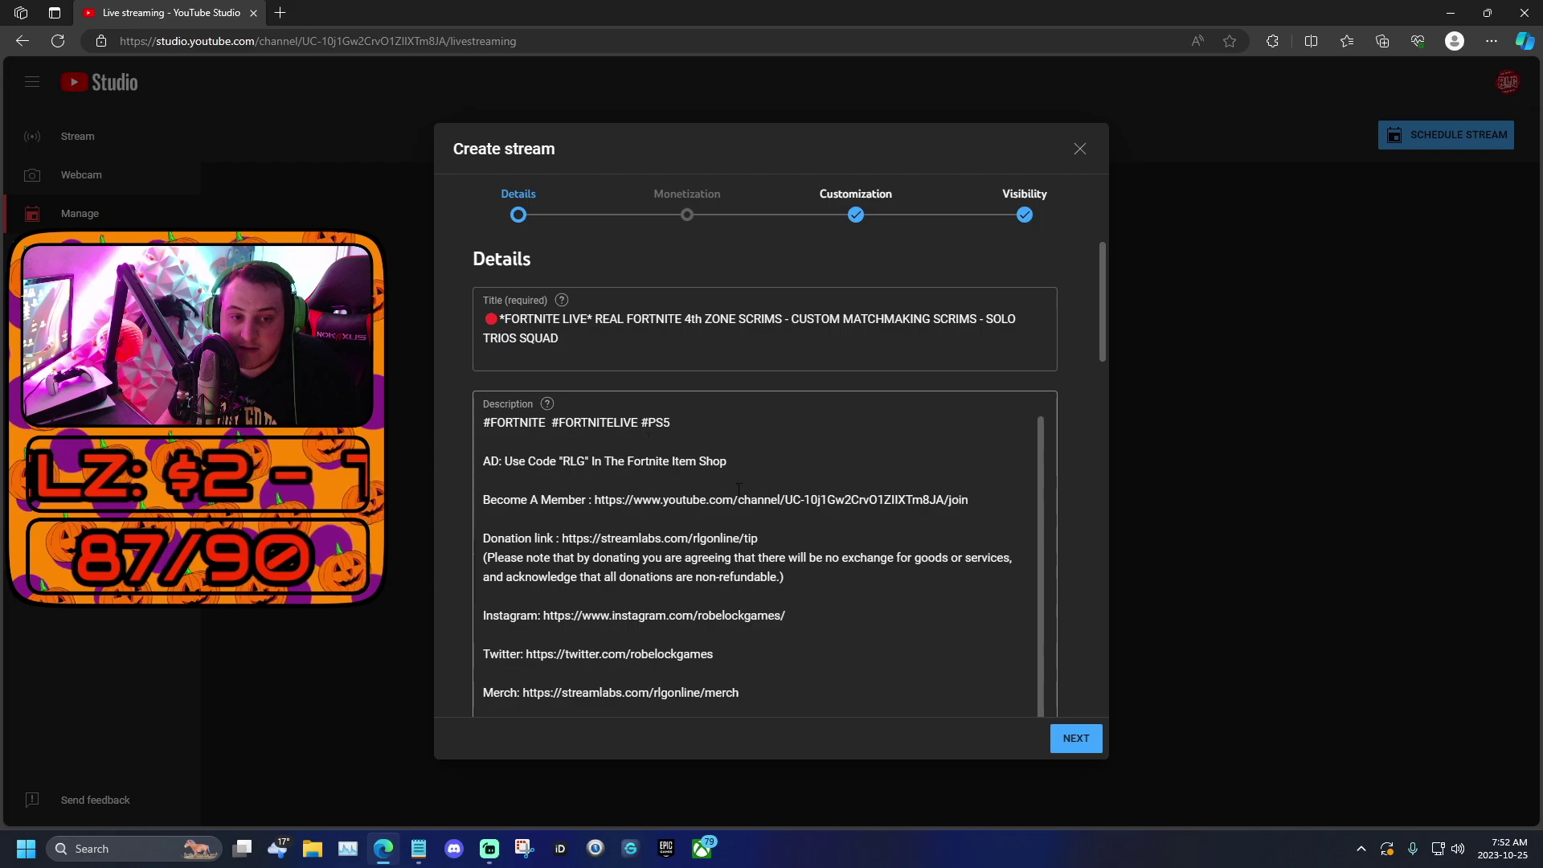
pyautogui.scroll(-10, 737, 489)
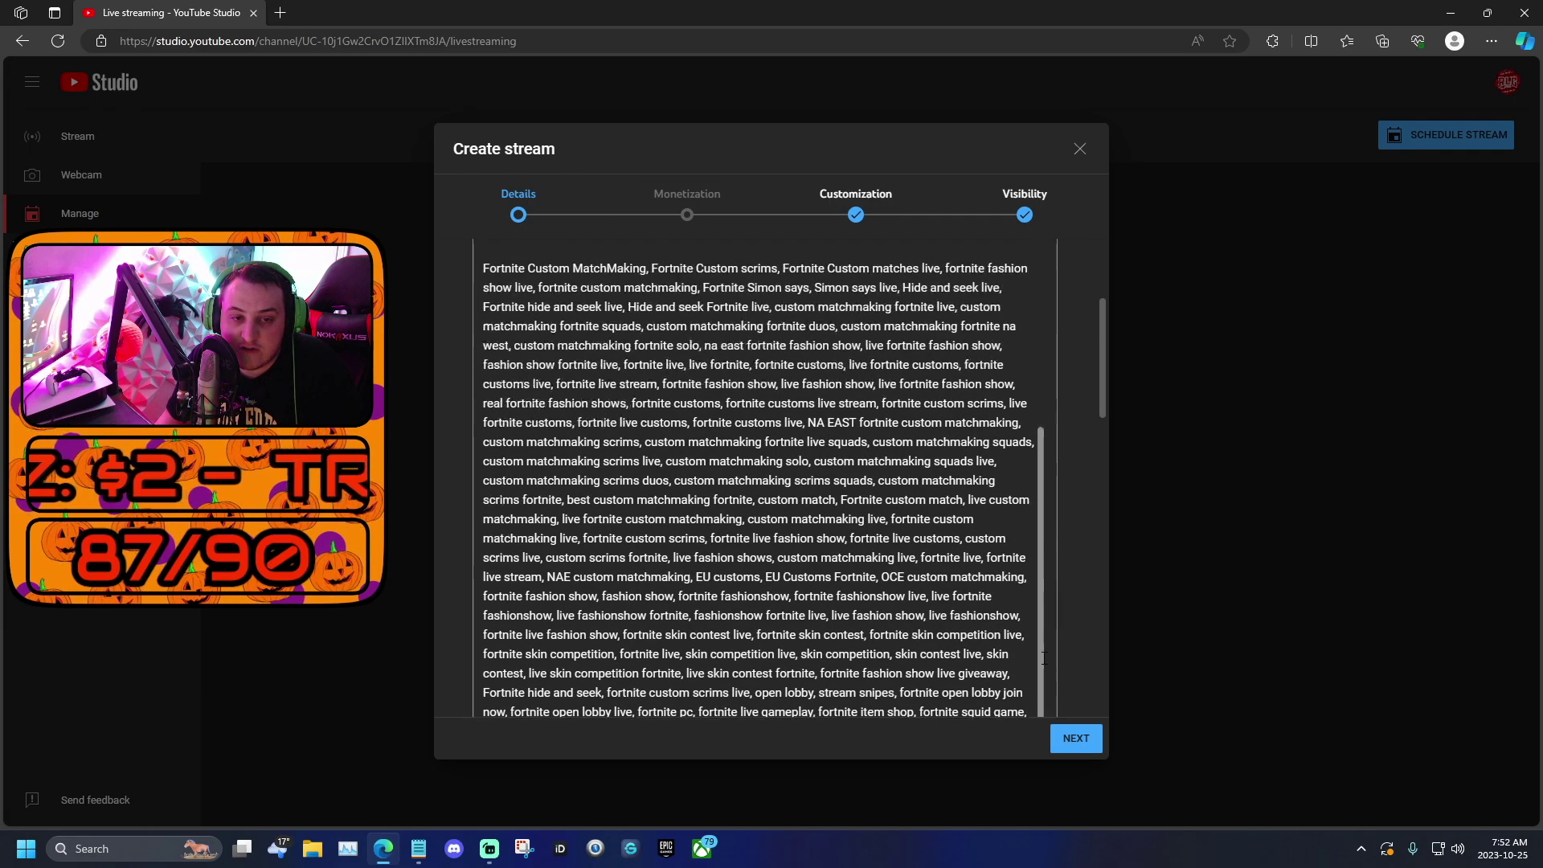
pyautogui.scroll(5, 1042, 657)
# Set monetization to Off, confirm the notice, and advance through customization to the Visibility step
pyautogui.click(1075, 738)
pyautogui.click(530, 354)
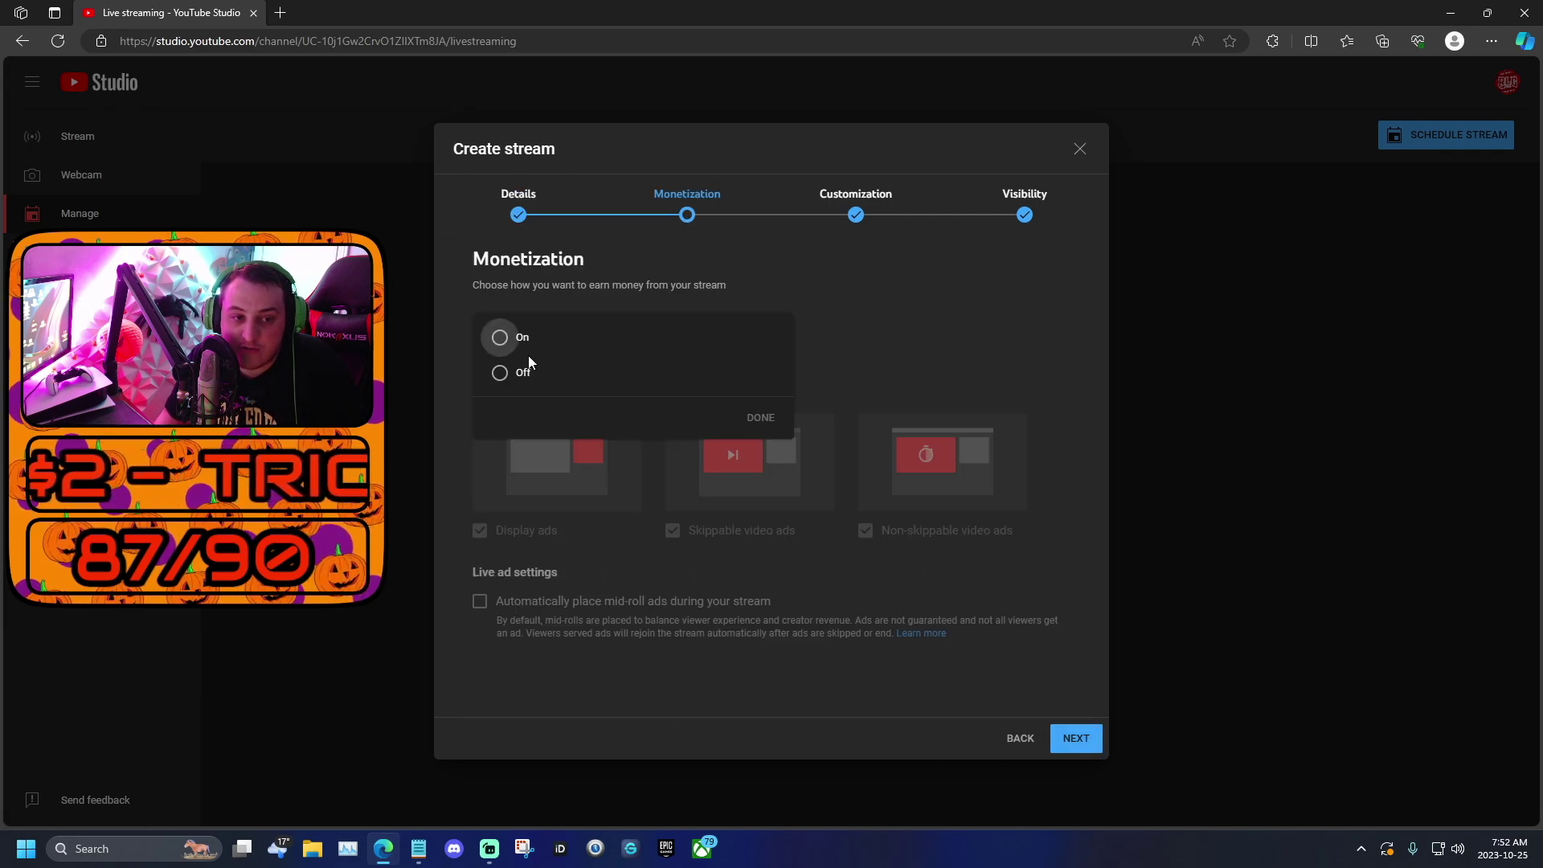
pyautogui.click(500, 372)
pyautogui.click(1076, 738)
pyautogui.click(1076, 738)
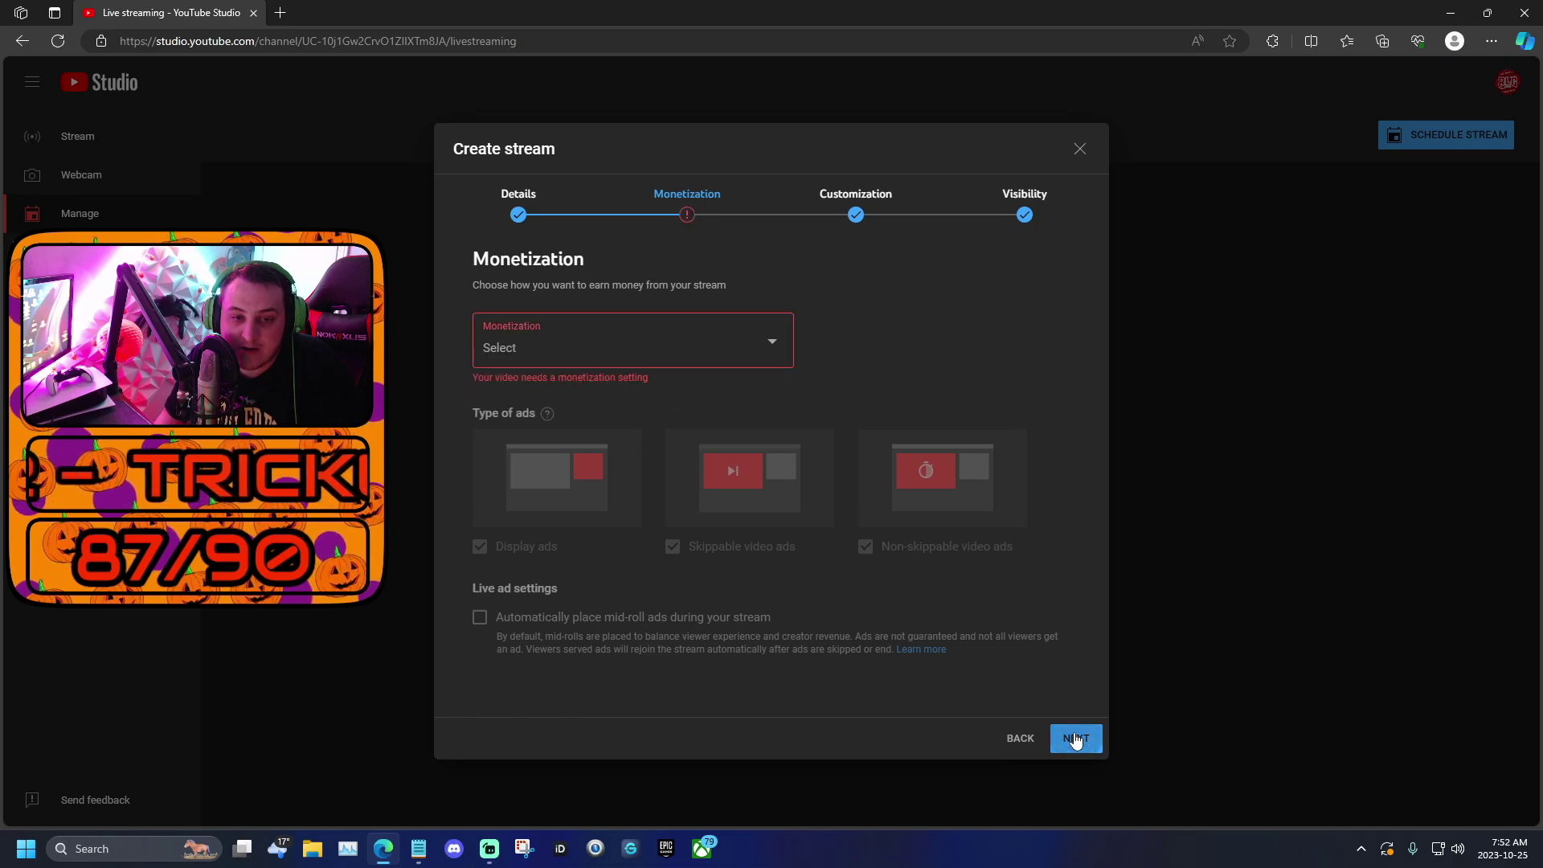
pyautogui.click(578, 353)
pyautogui.click(499, 372)
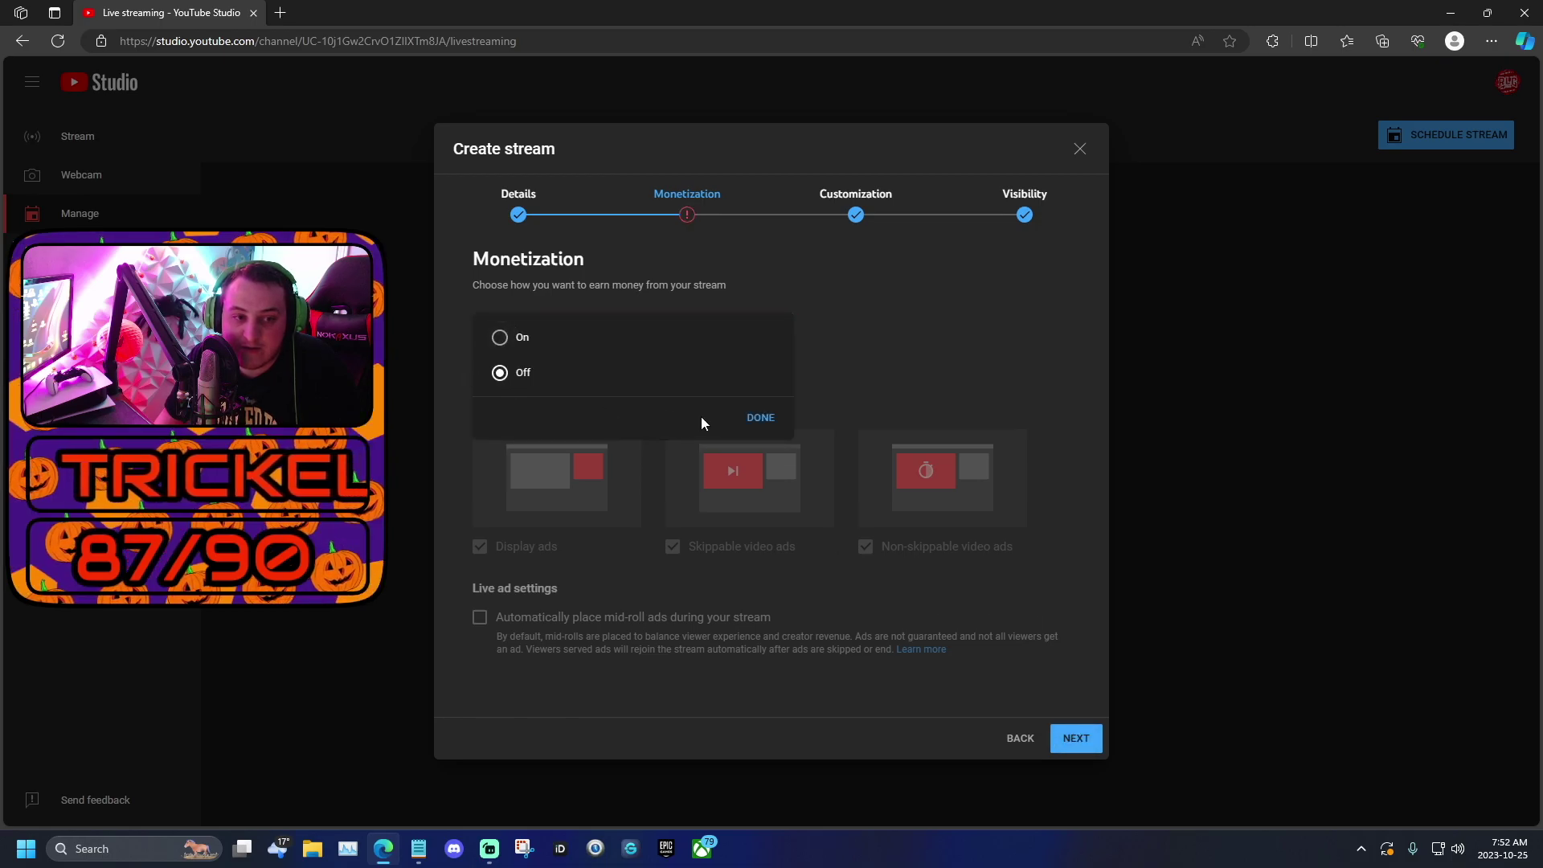
pyautogui.click(760, 417)
pyautogui.click(728, 450)
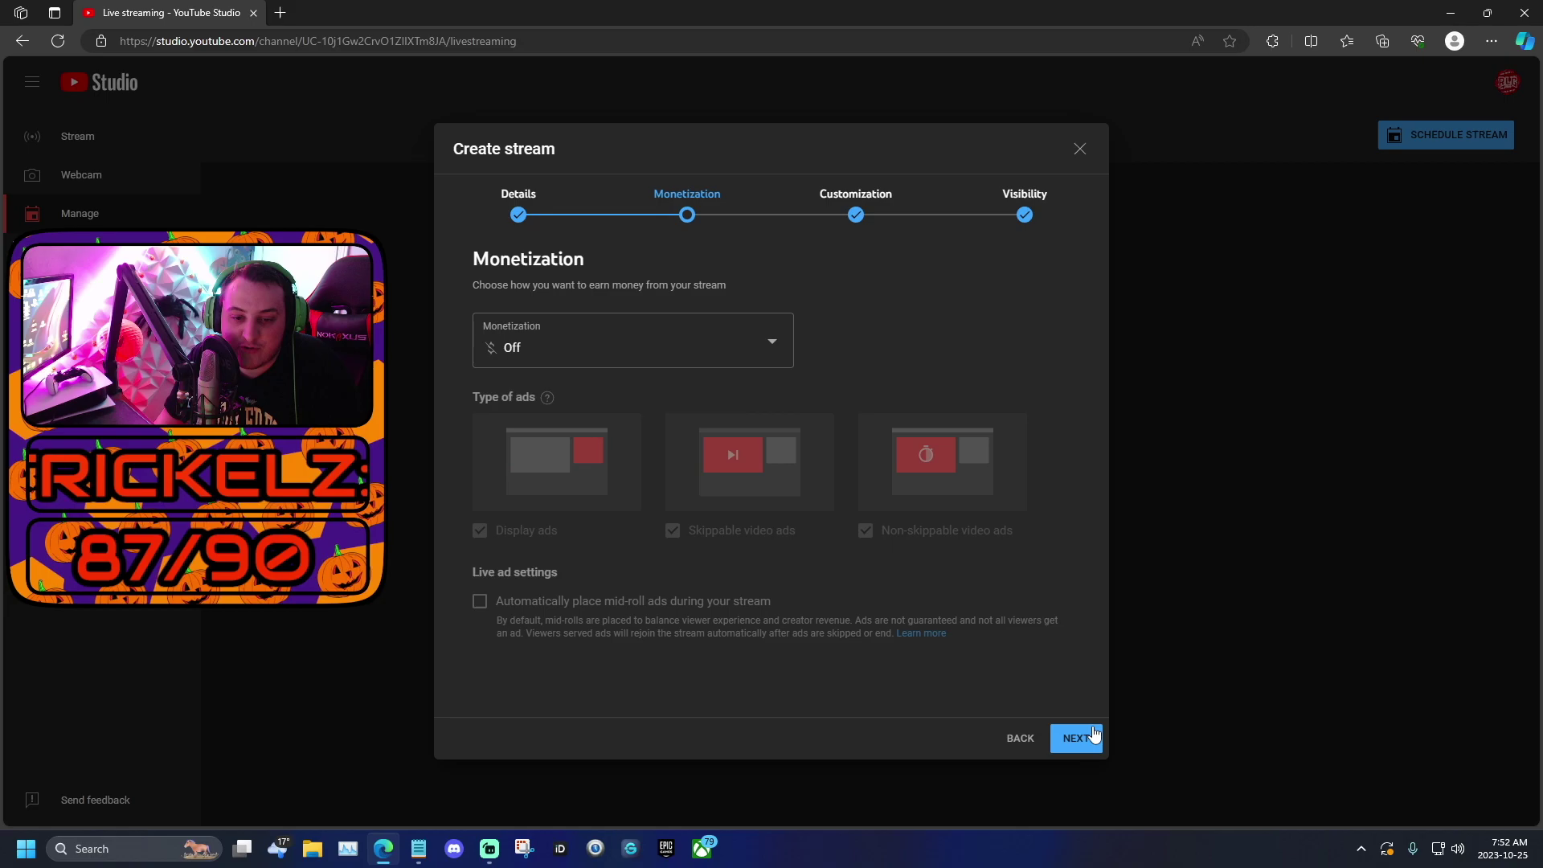
pyautogui.click(1094, 734)
pyautogui.click(1067, 737)
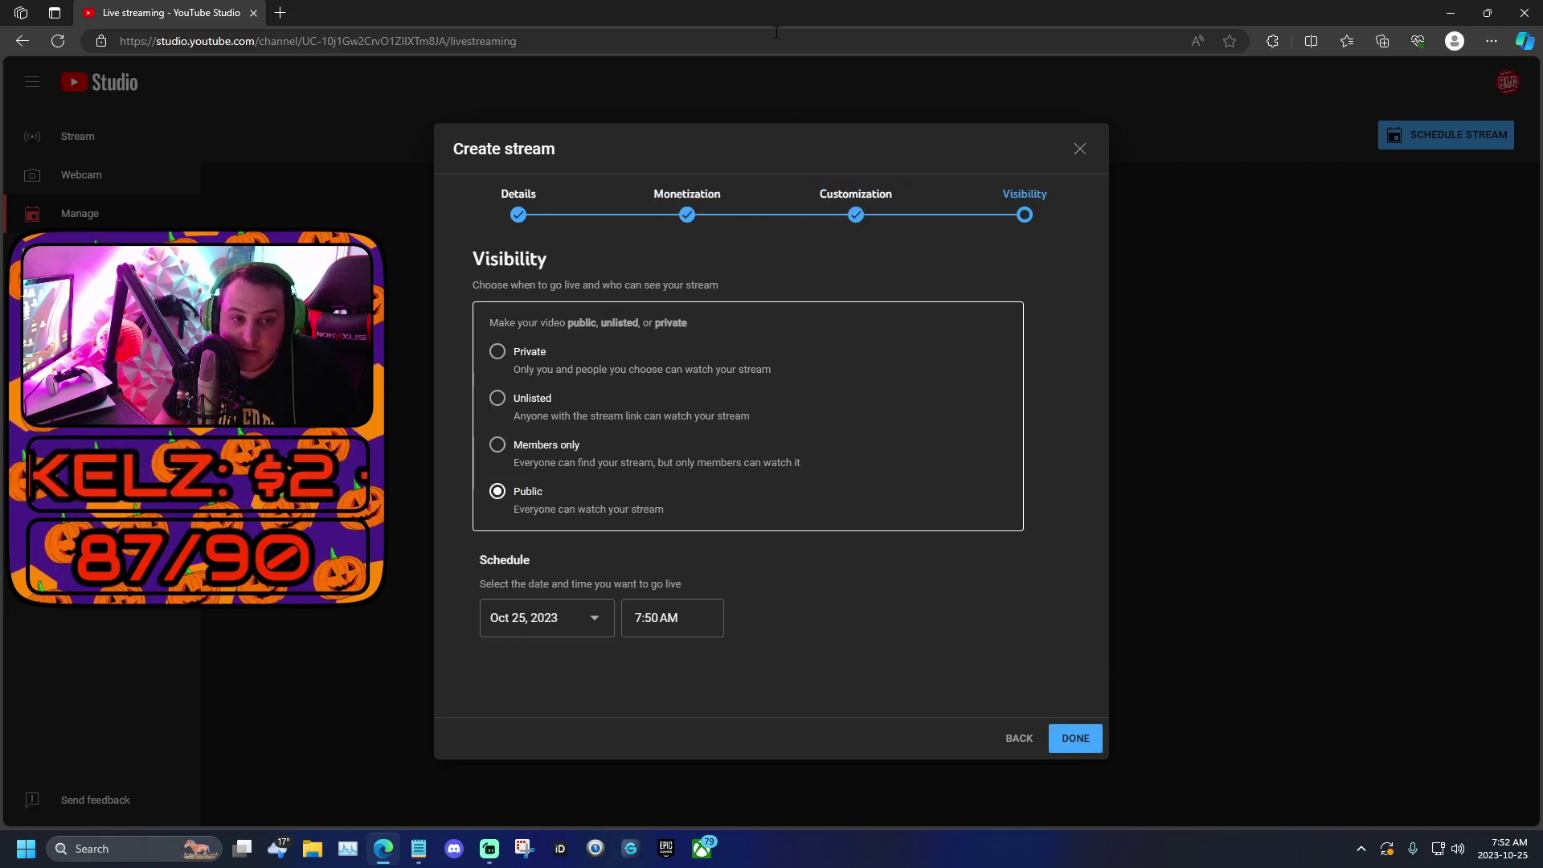
# Restore the browser window and set the stream's visibility to Private
pyautogui.moveTo(803, 11); pyautogui.dragTo(916, 60)
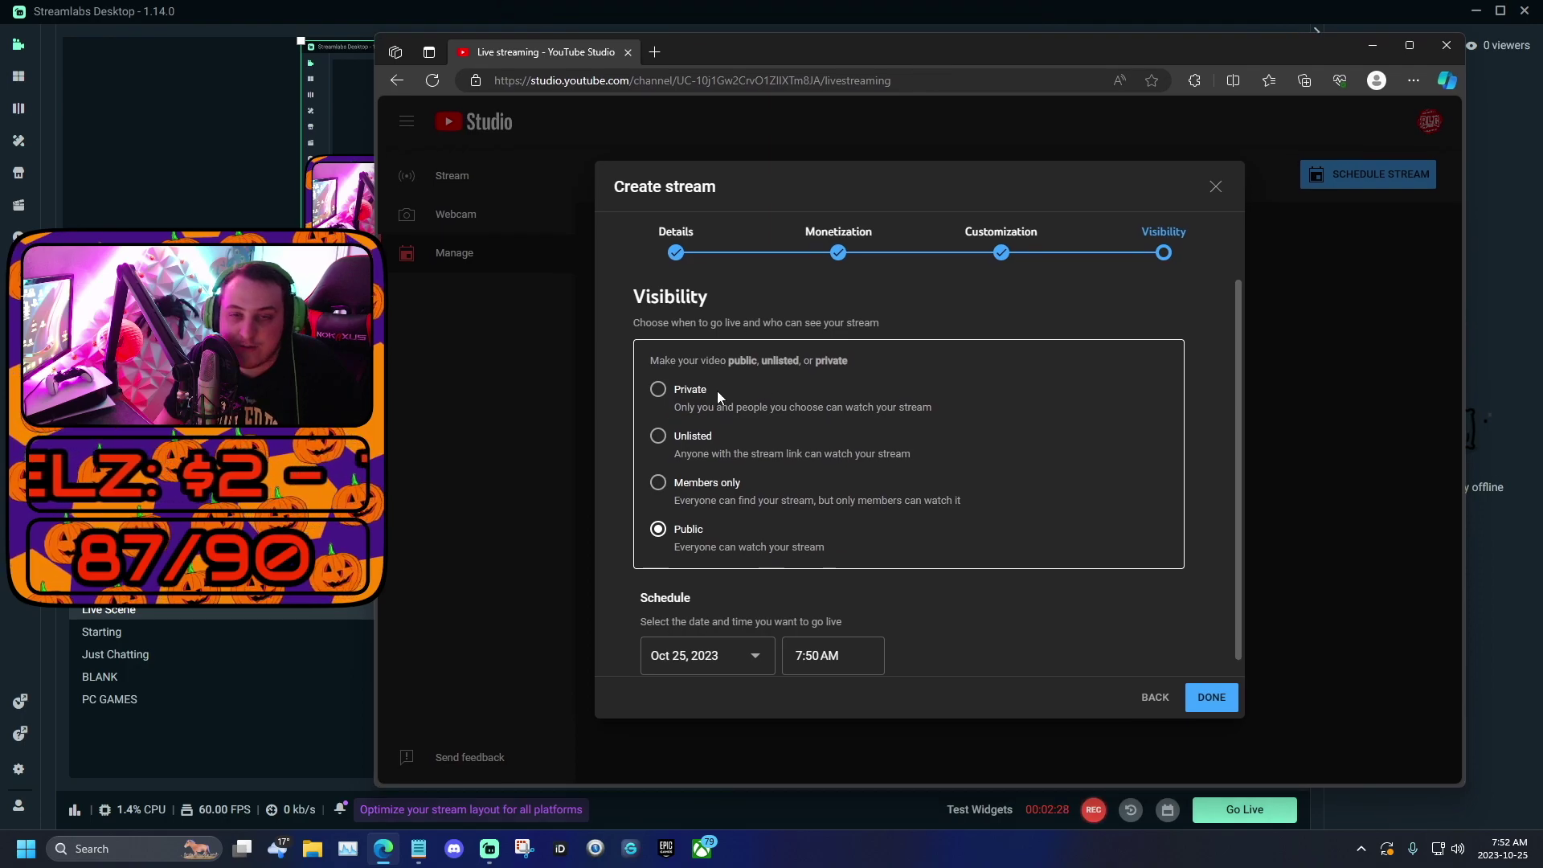
pyautogui.click(660, 393)
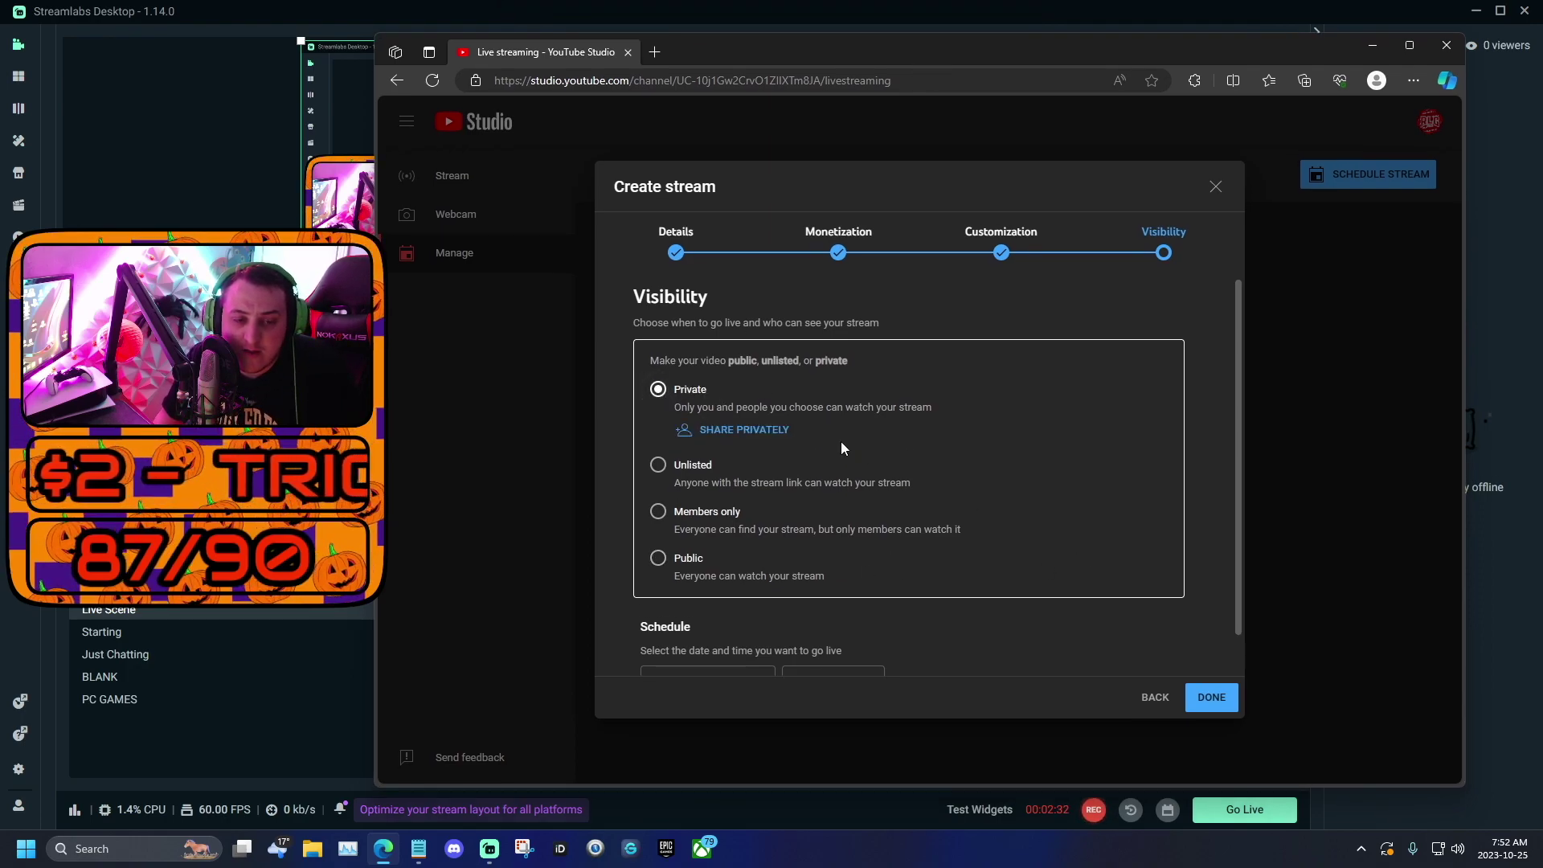
pyautogui.scroll(-1, 813, 551)
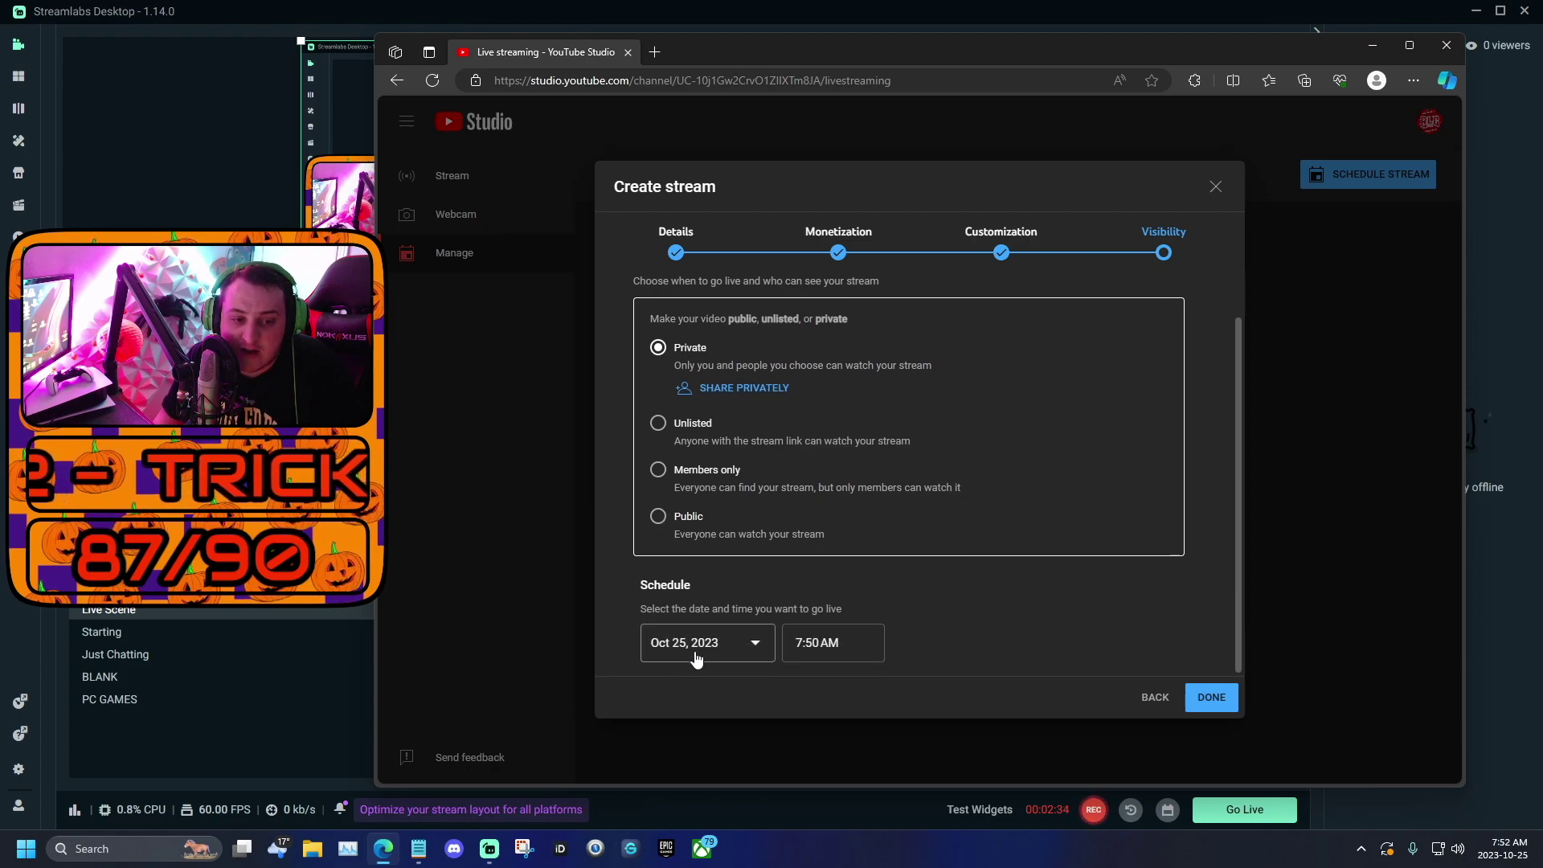
pyautogui.click(658, 519)
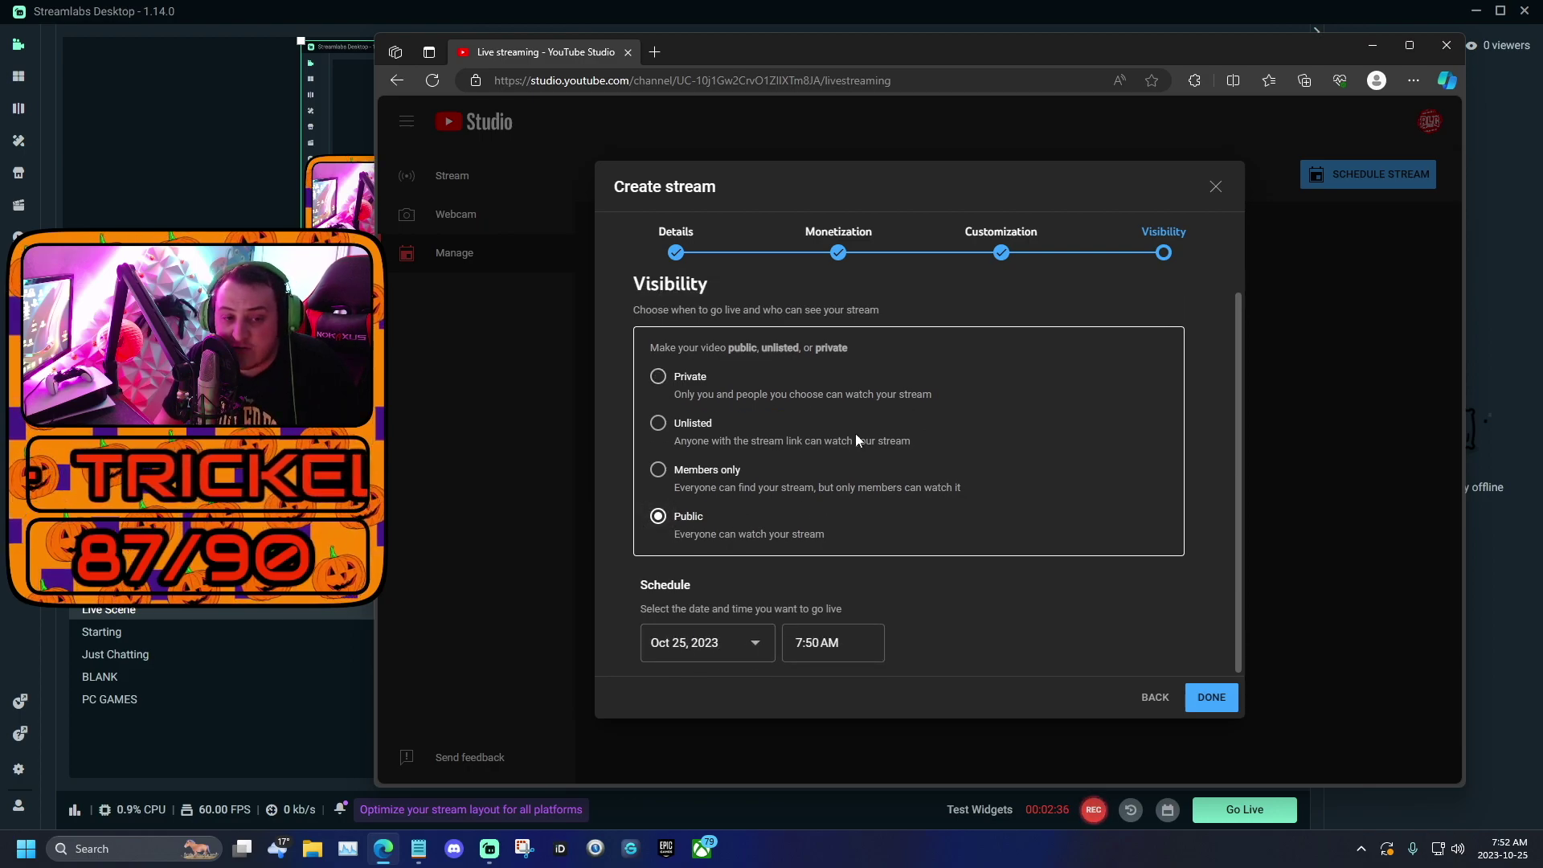
pyautogui.click(658, 377)
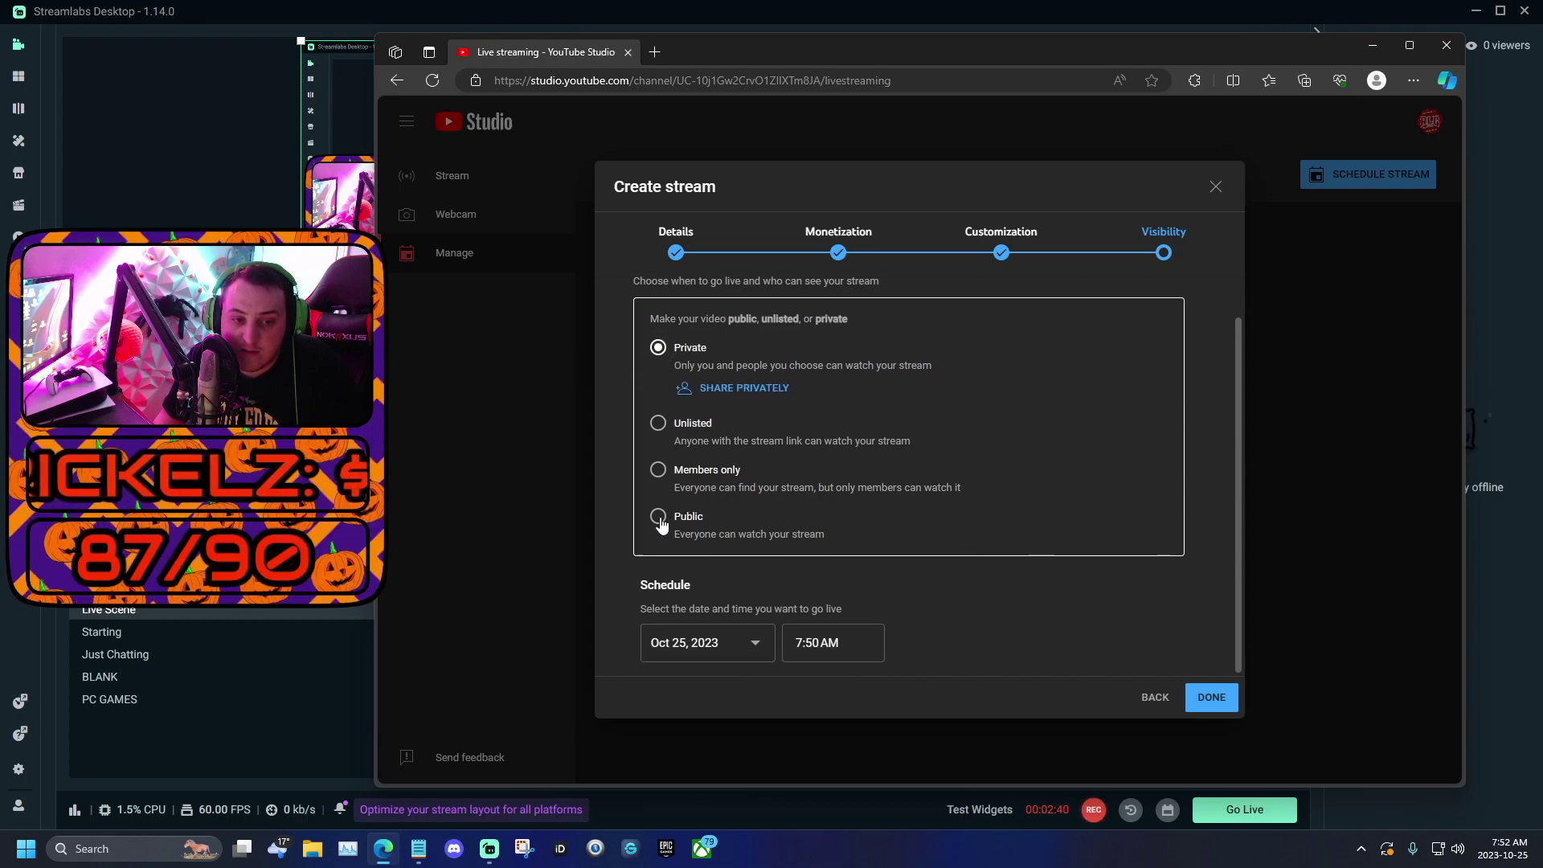
# Schedule the stream to start at 8:30 AM on Oct 25, 2023, and click Done
pyautogui.click(755, 642)
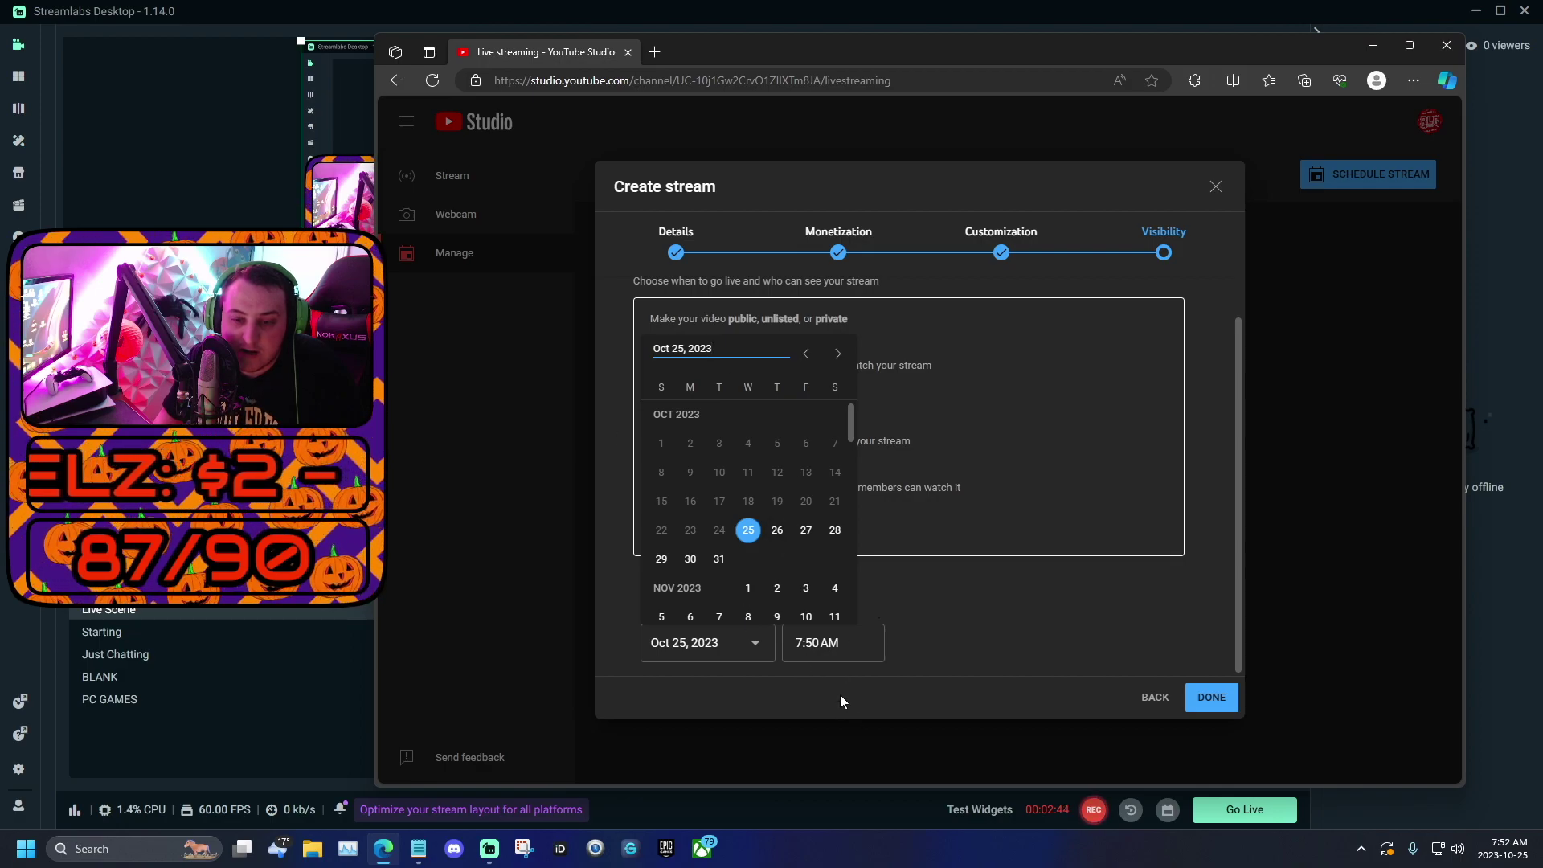
pyautogui.click(824, 644)
pyautogui.click(824, 644)
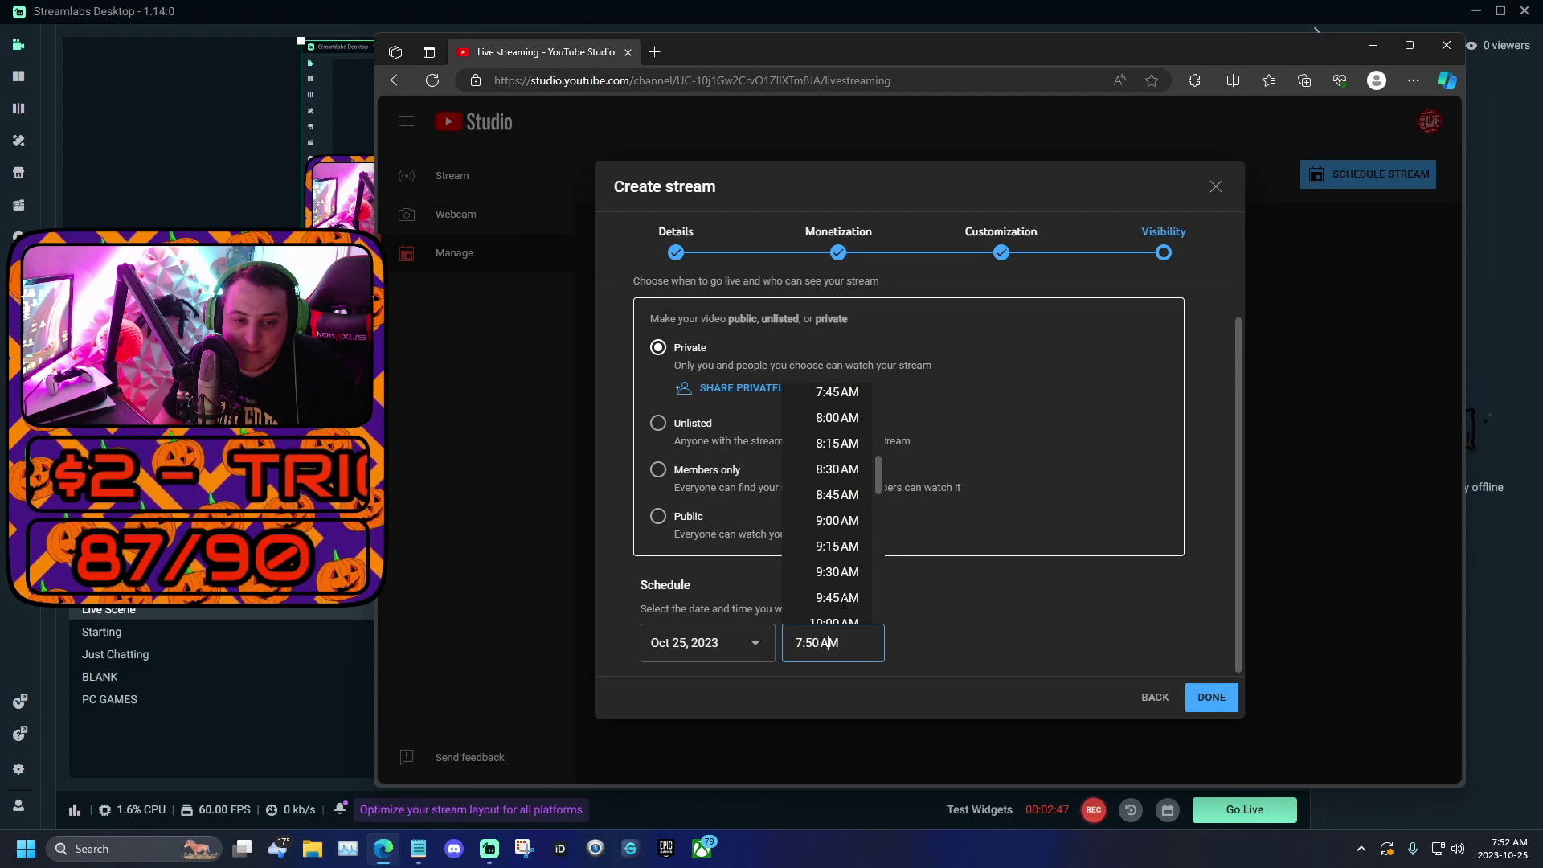
pyautogui.click(837, 470)
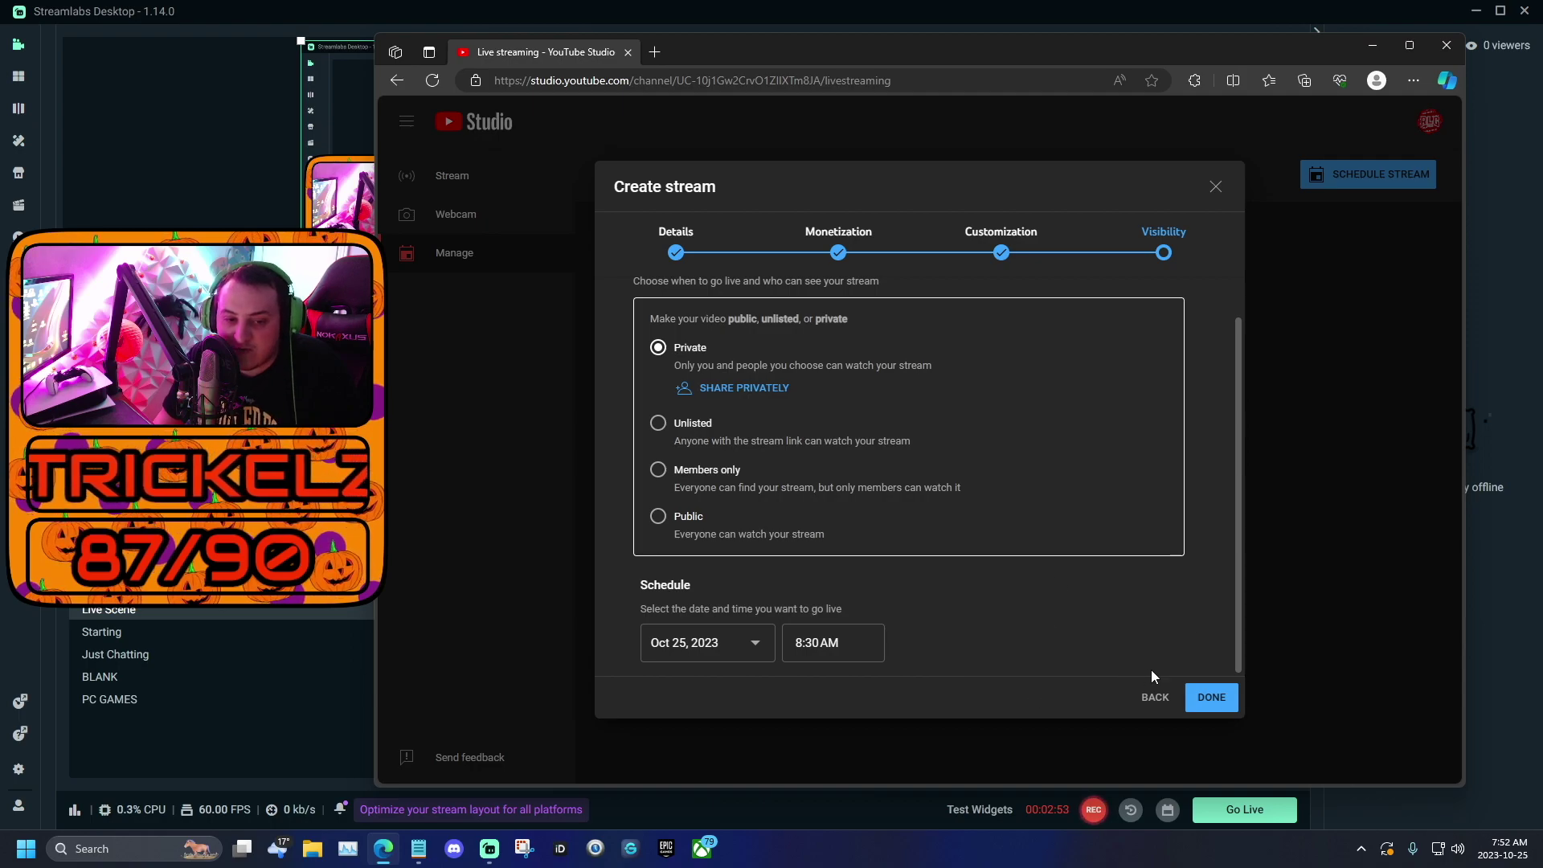
pyautogui.click(1211, 699)
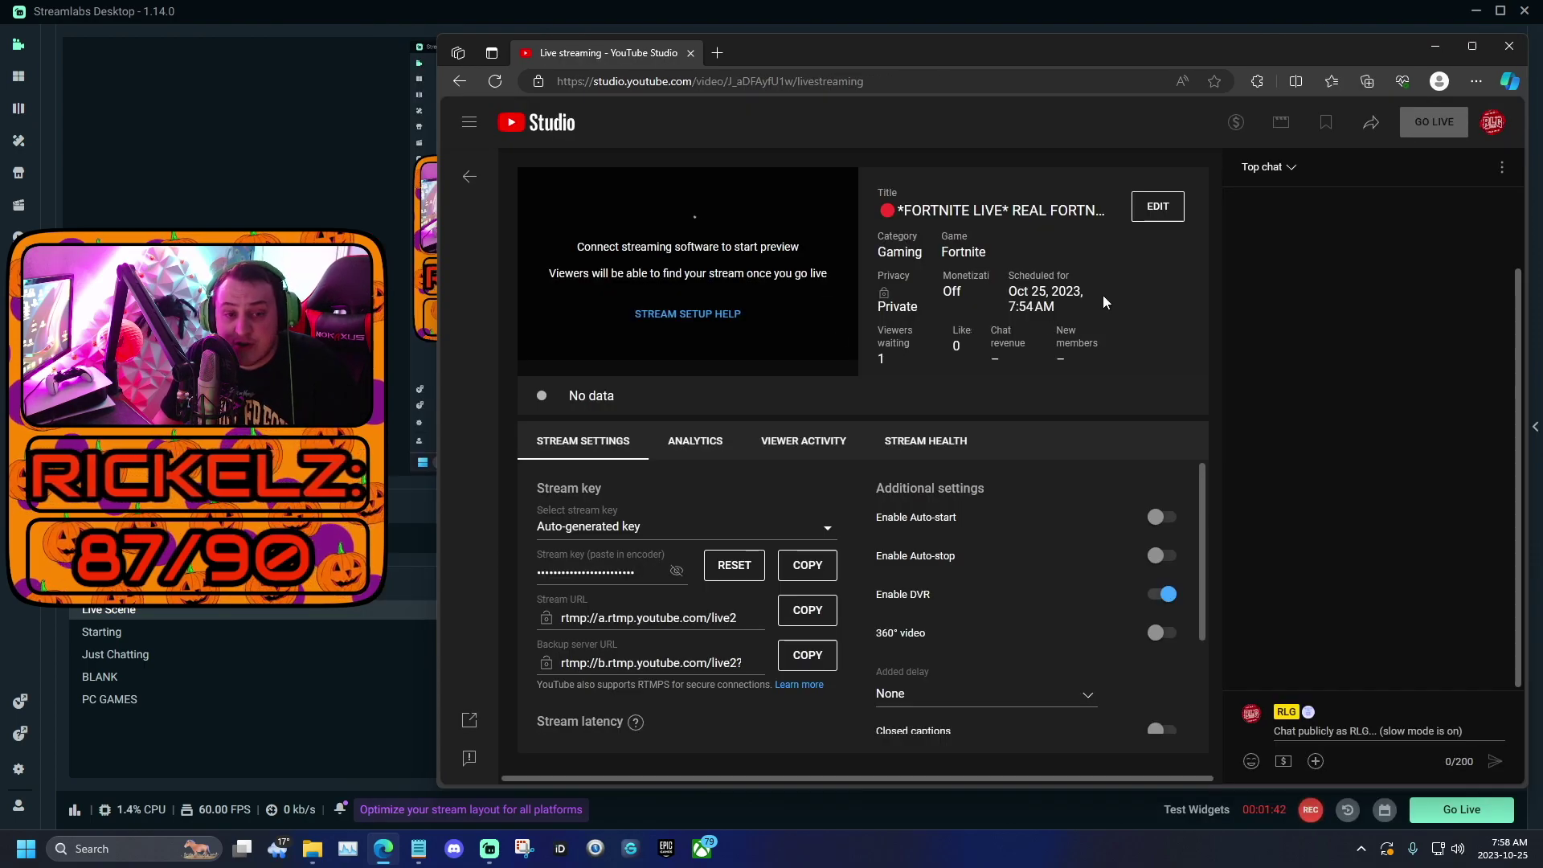
# Under Stream latency, try Normal and Low-latency, then settle on Ultra low-latency with DVR kept on
pyautogui.scroll(-2, 750, 530)
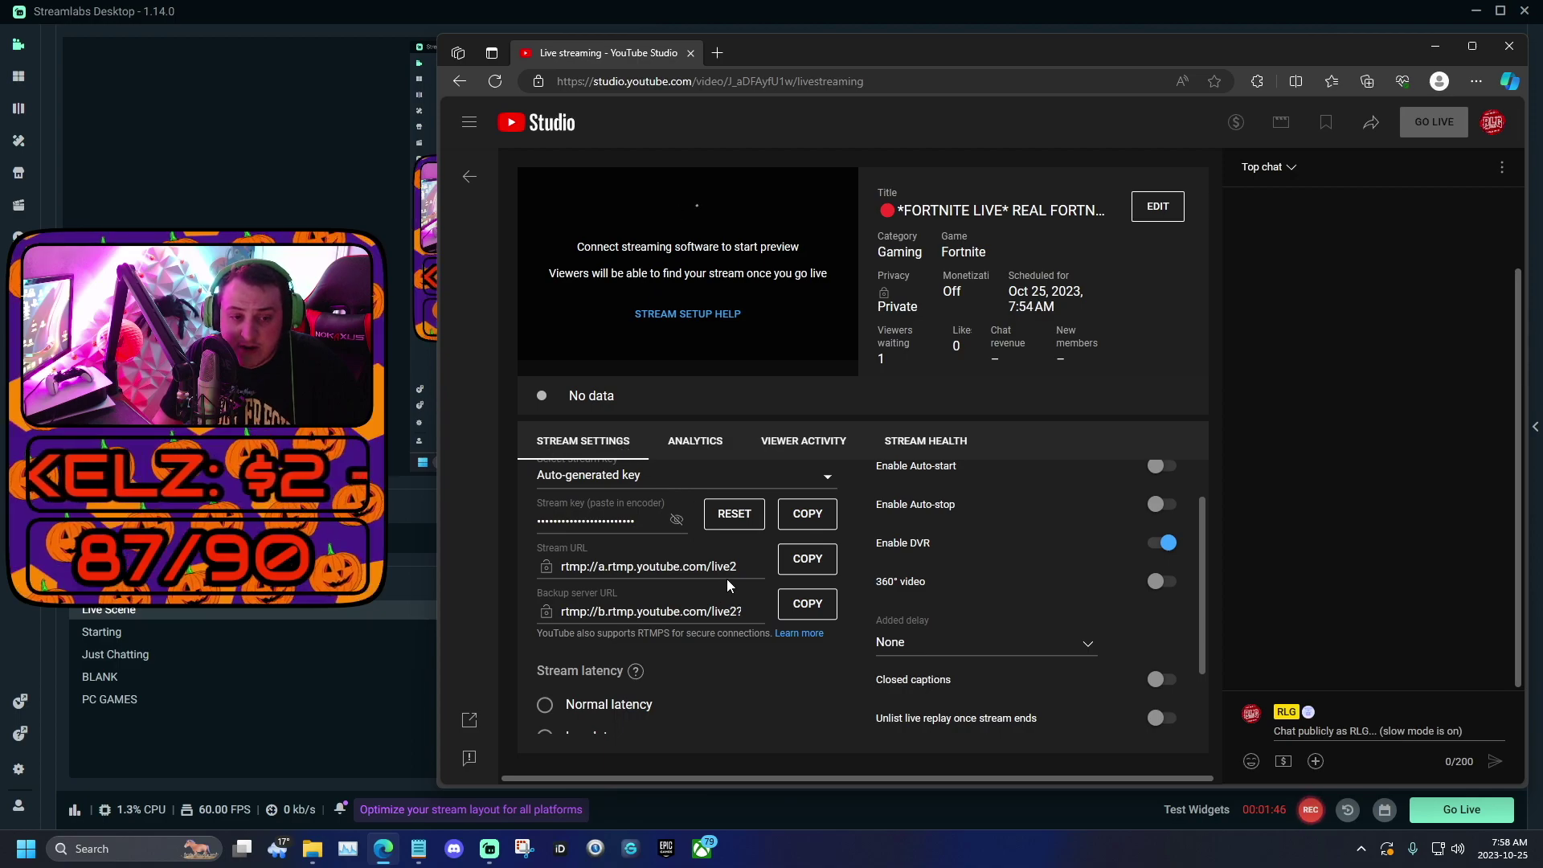
pyautogui.scroll(-1, 724, 577)
pyautogui.scroll(-1, 716, 574)
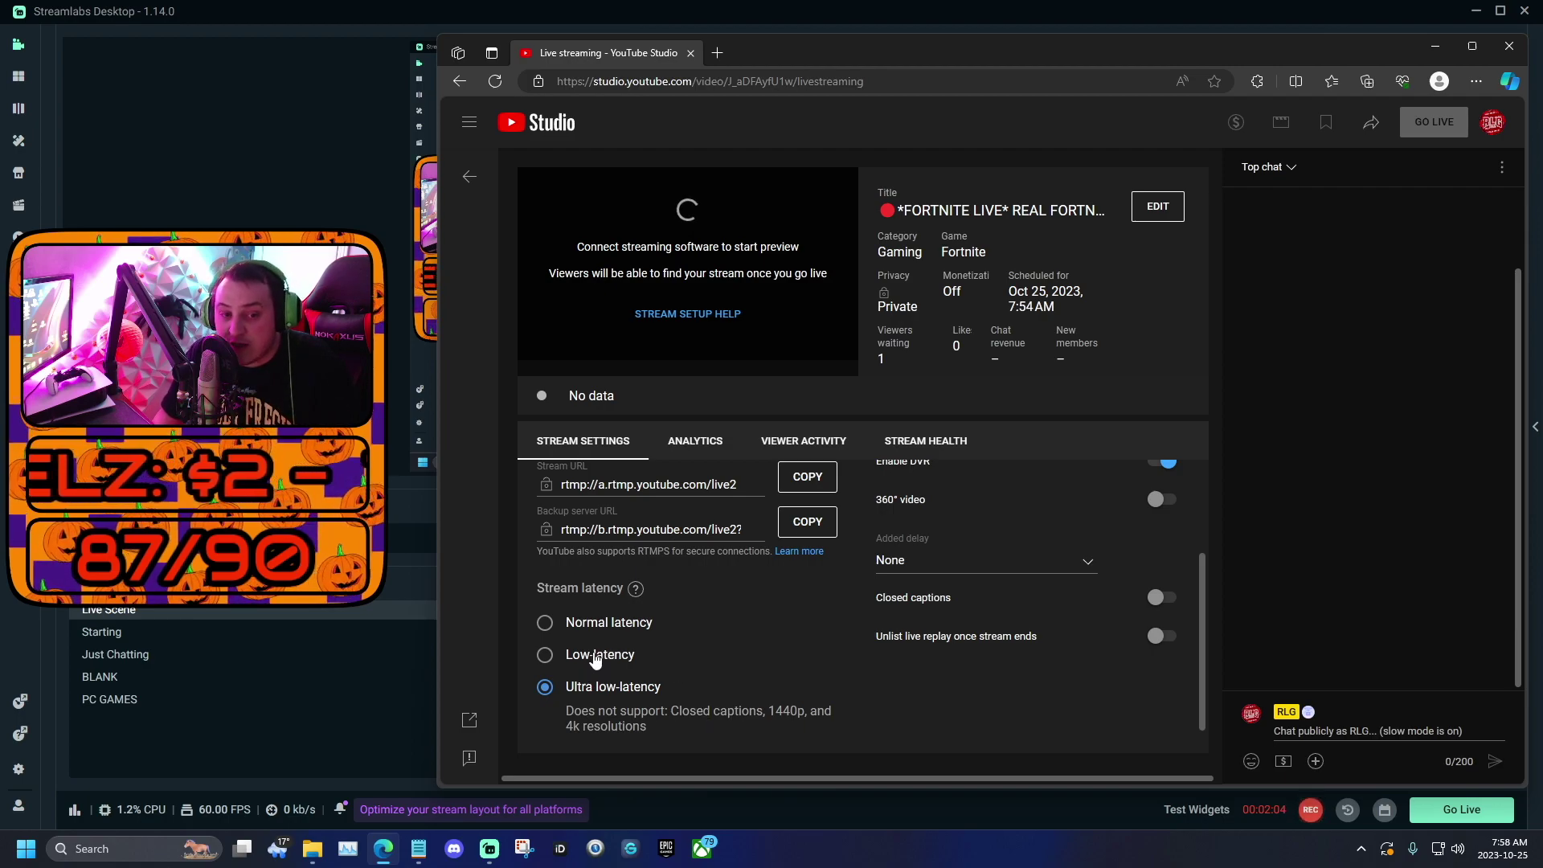
pyautogui.click(611, 630)
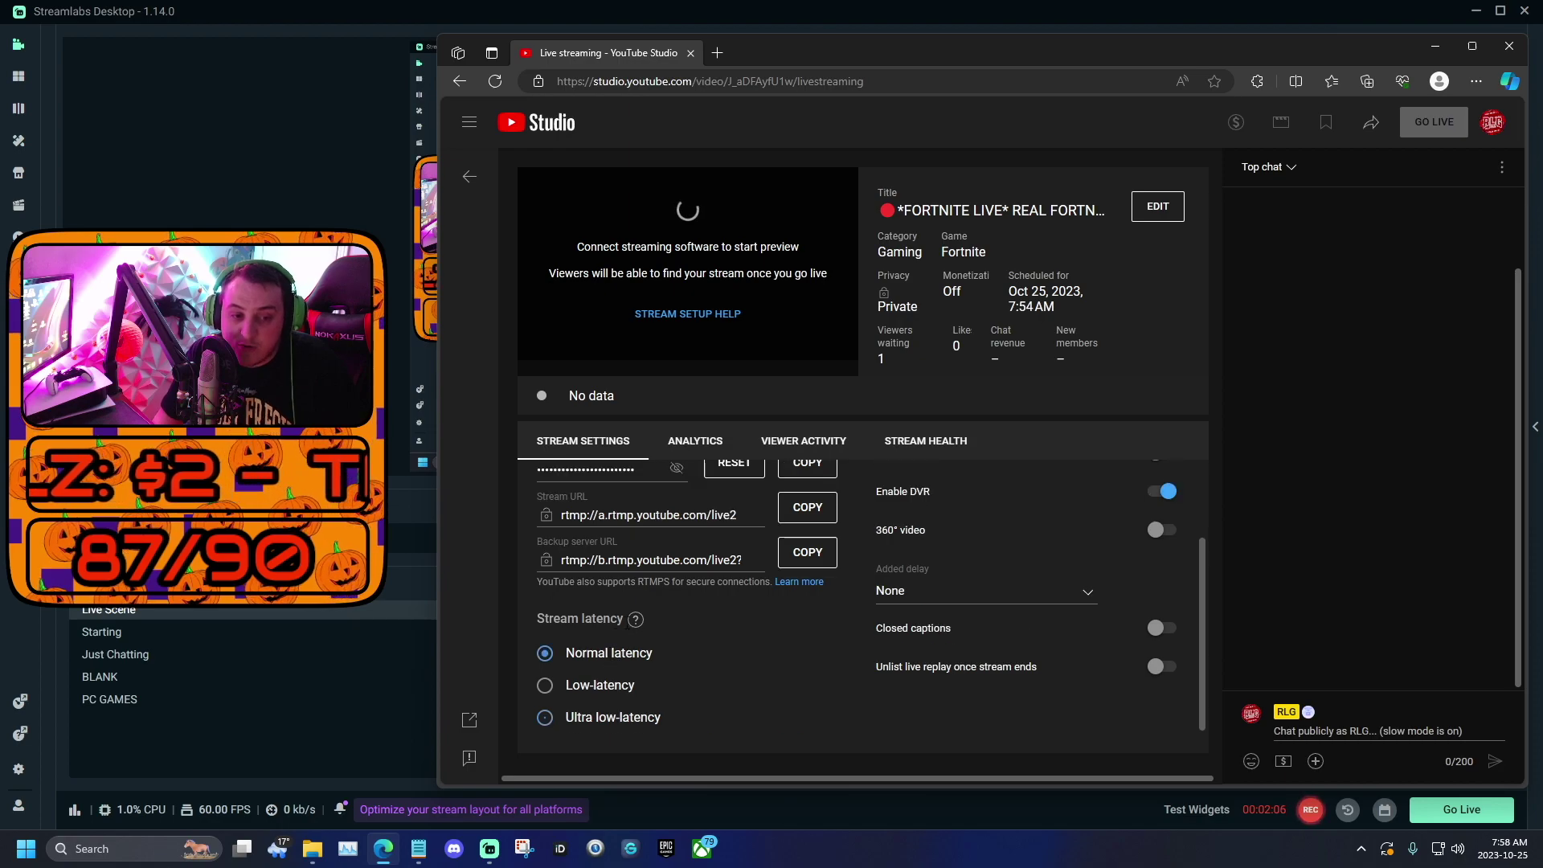
pyautogui.click(583, 691)
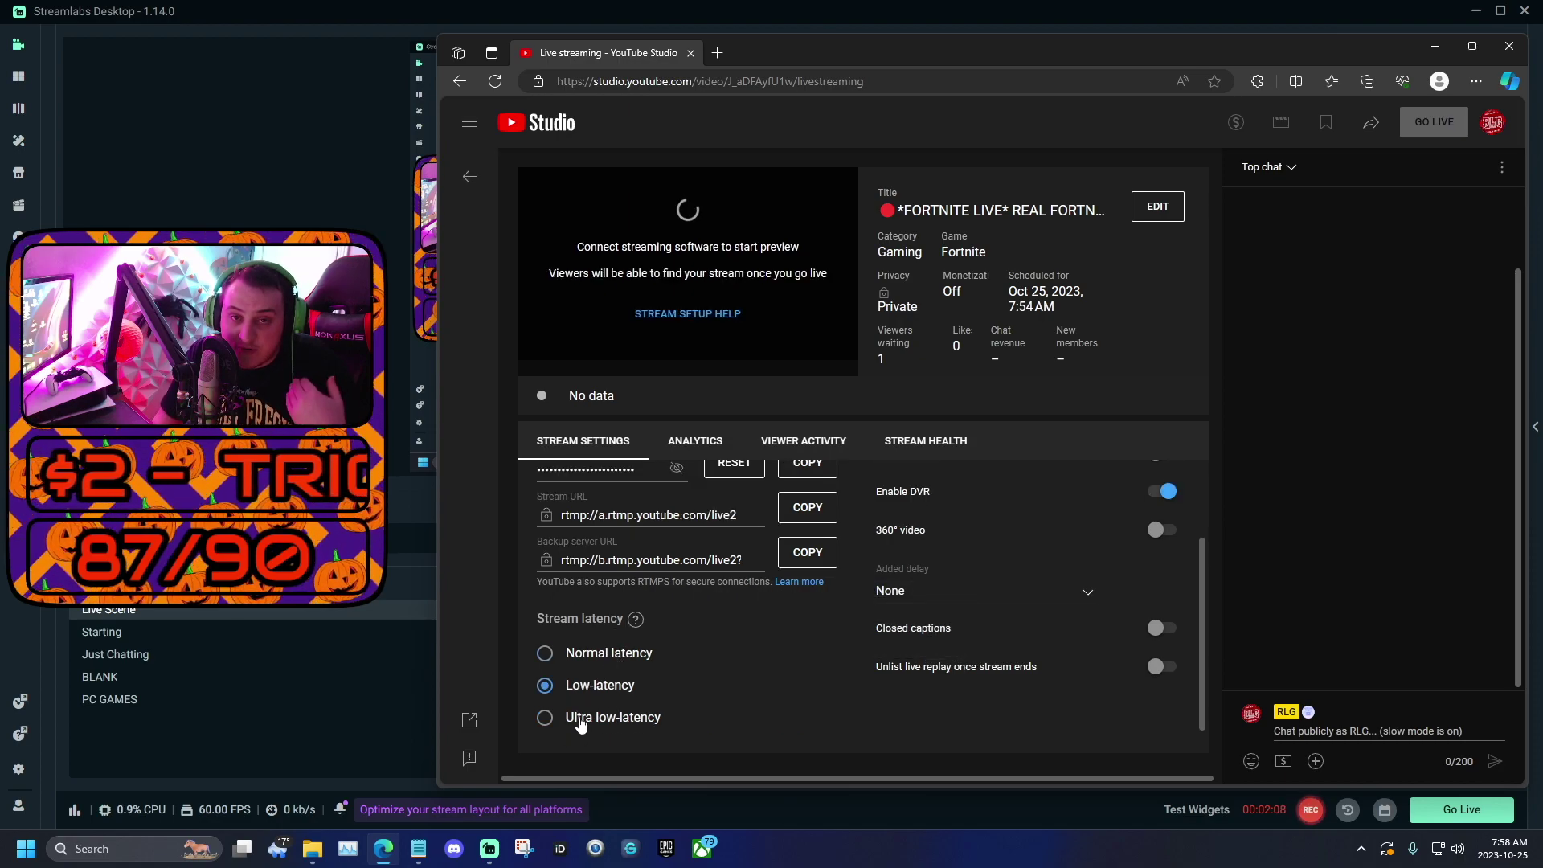
pyautogui.moveTo(575, 717); pyautogui.dragTo(585, 720)
pyautogui.click(824, 565)
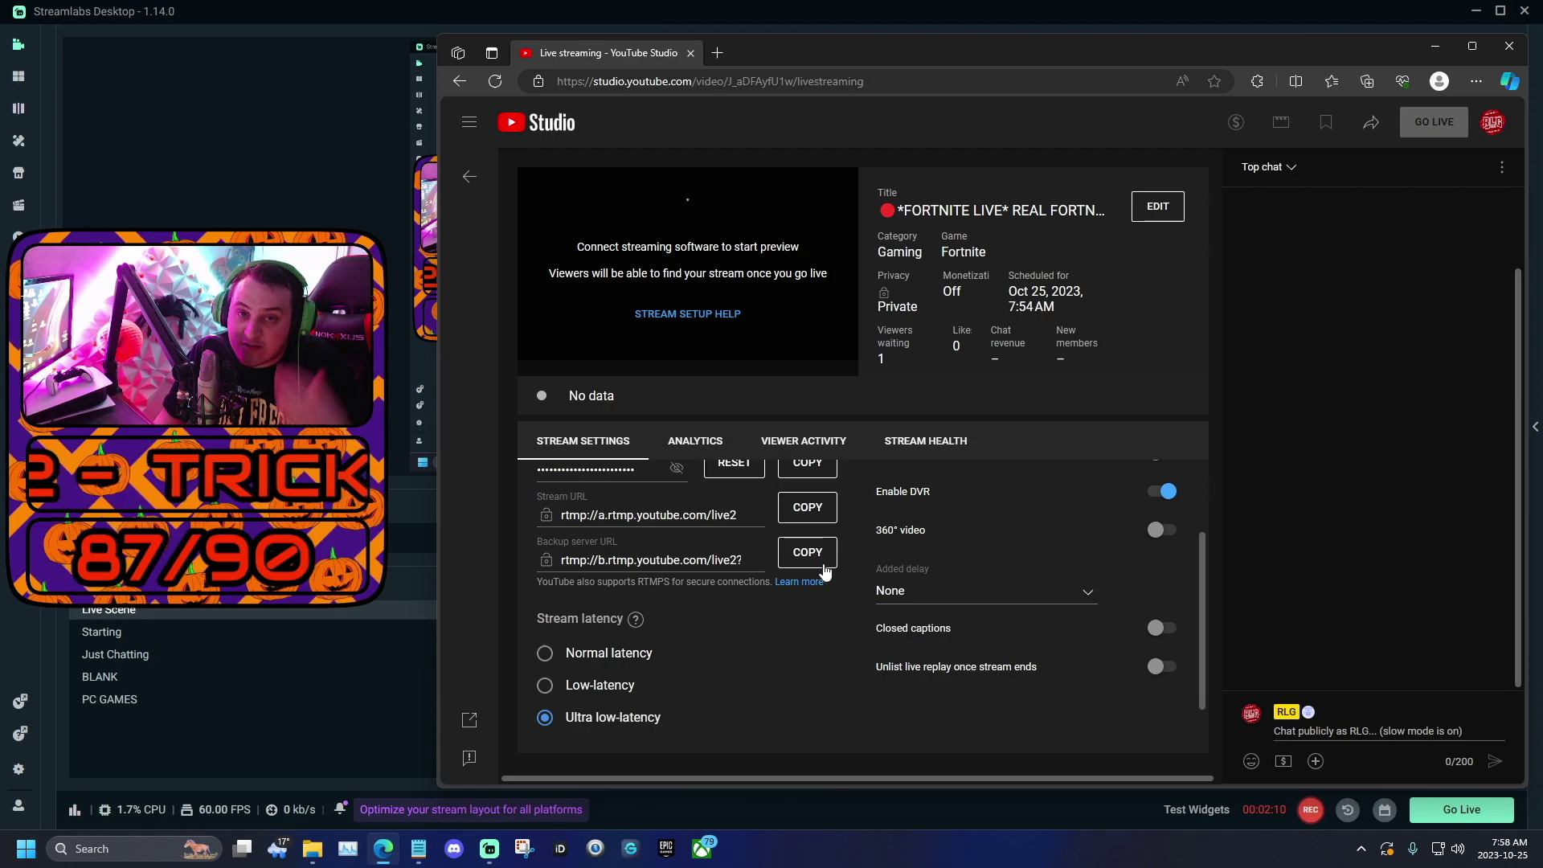
pyautogui.scroll(-1, 749, 634)
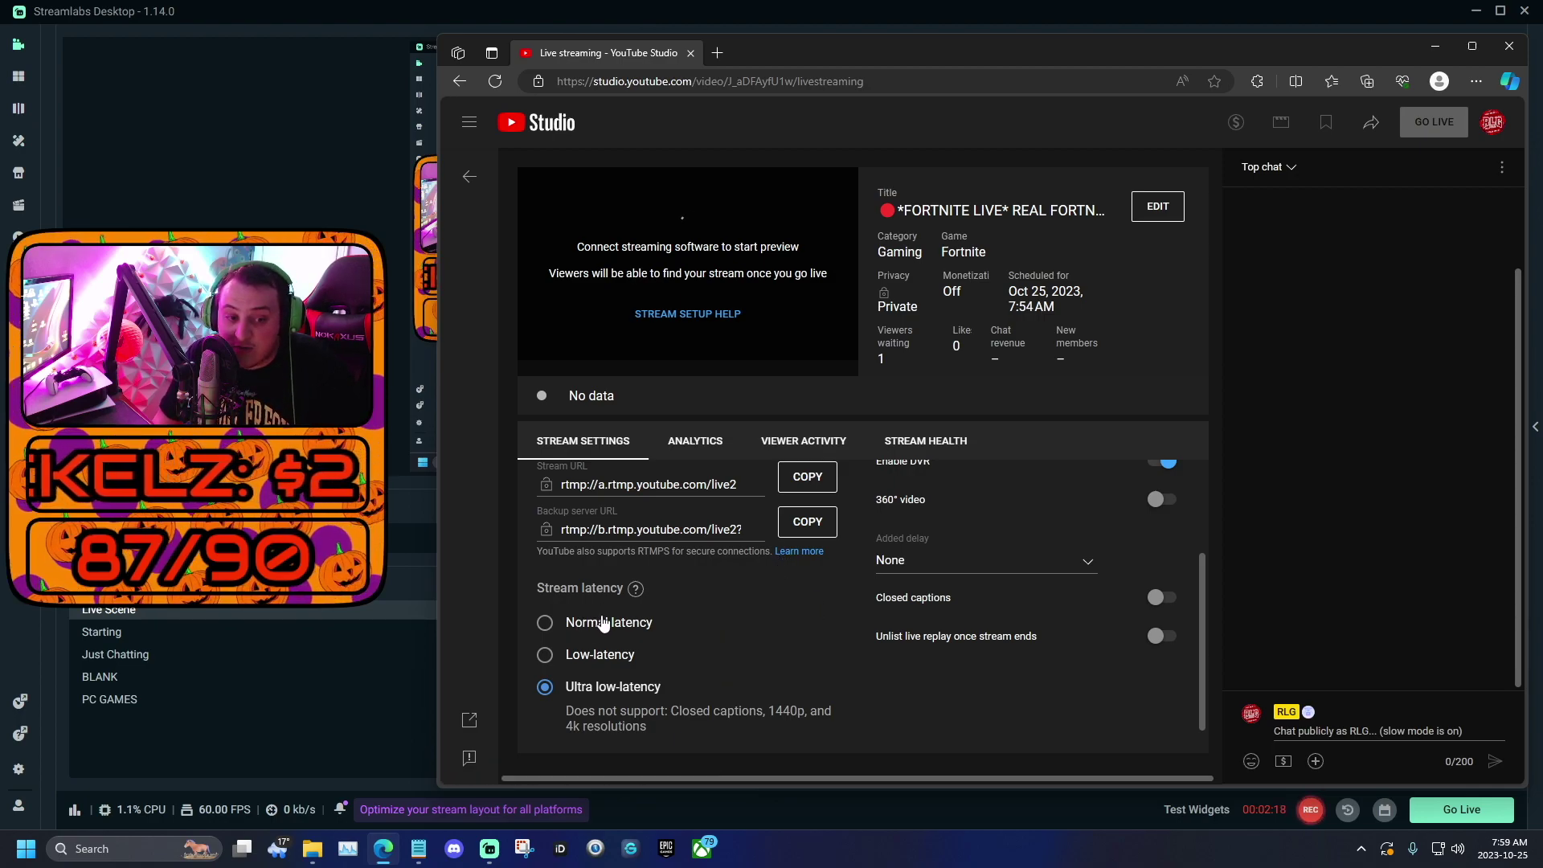
pyautogui.moveTo(635, 603)
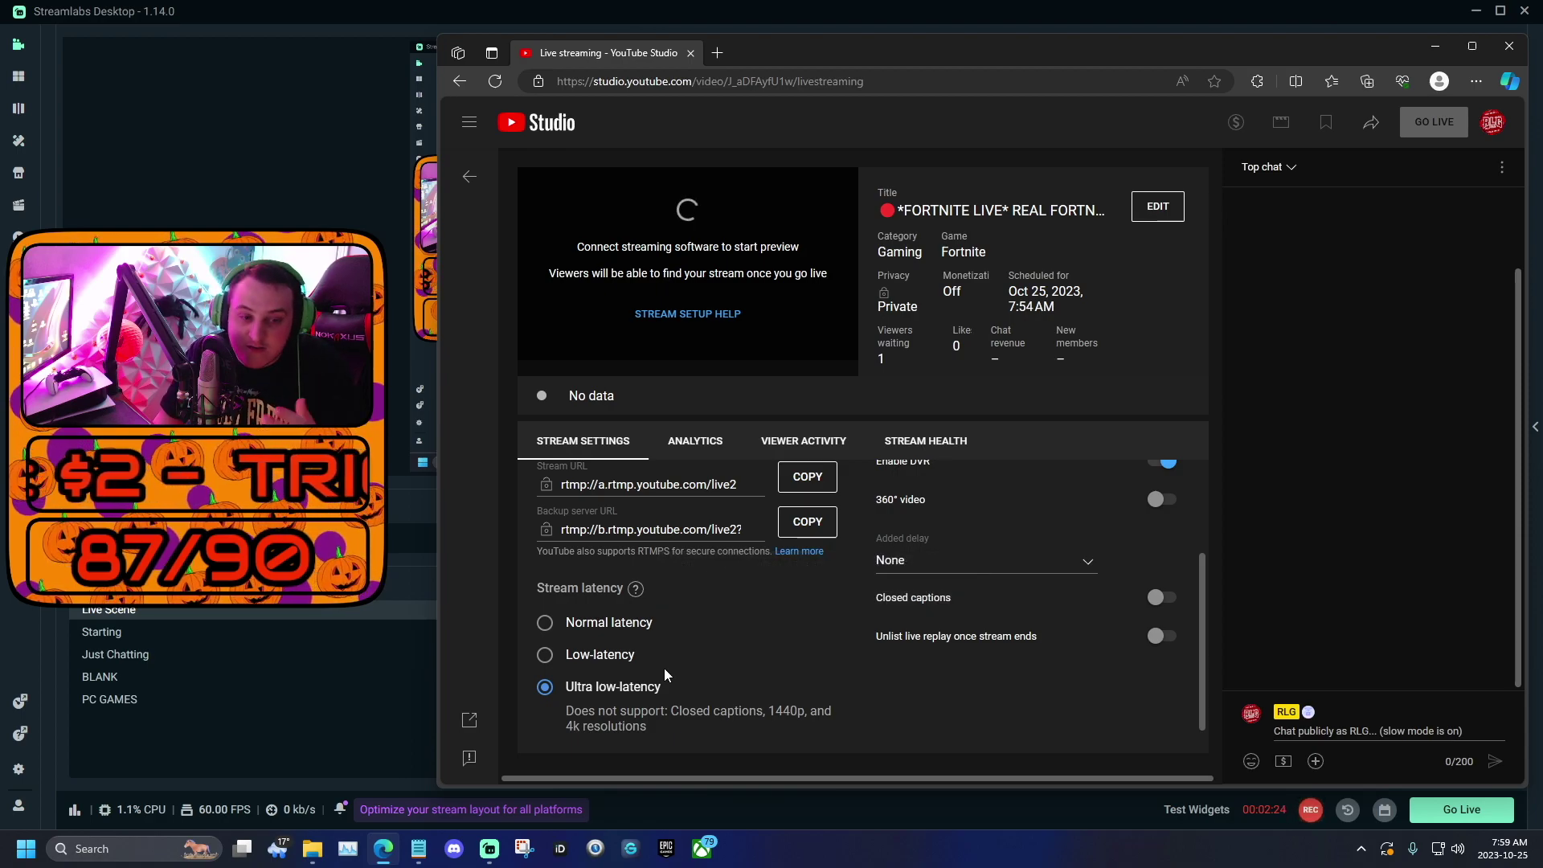
pyautogui.scroll(3, 755, 604)
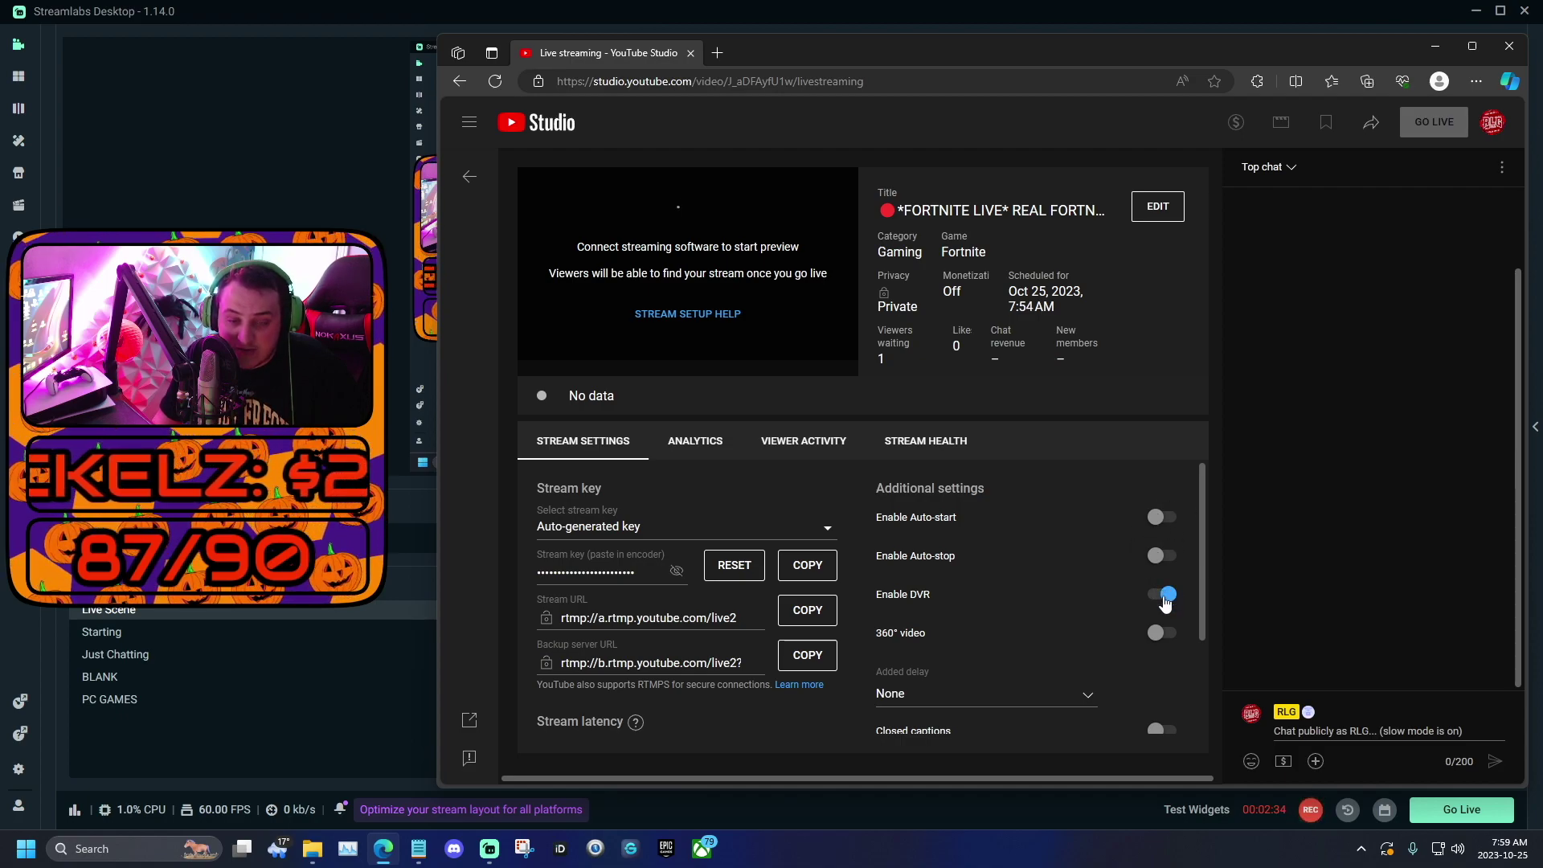
pyautogui.moveTo(898, 523); pyautogui.dragTo(965, 521)
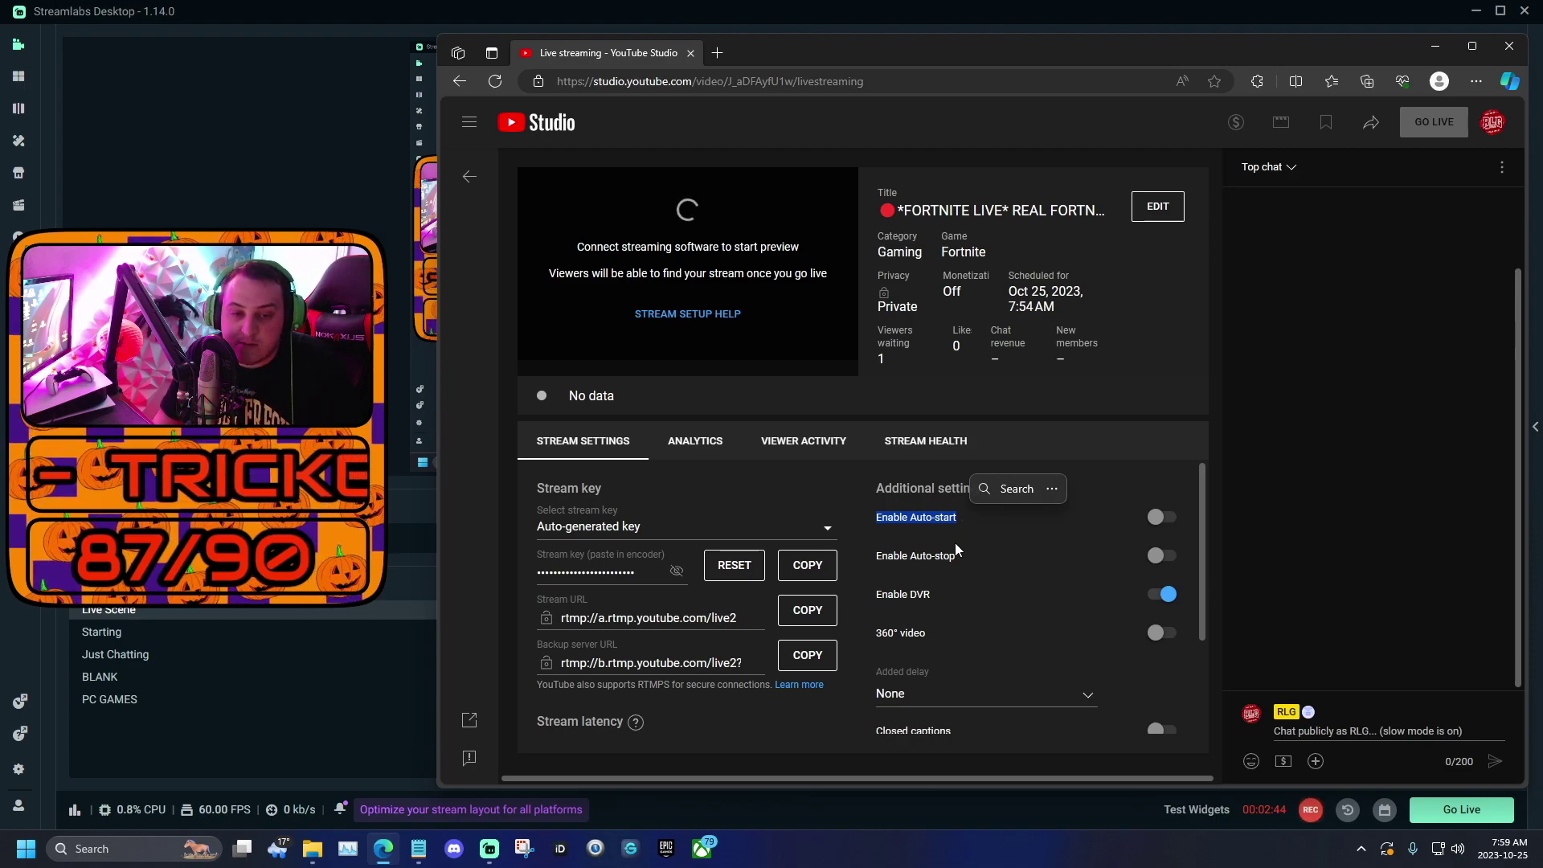
pyautogui.click(875, 567)
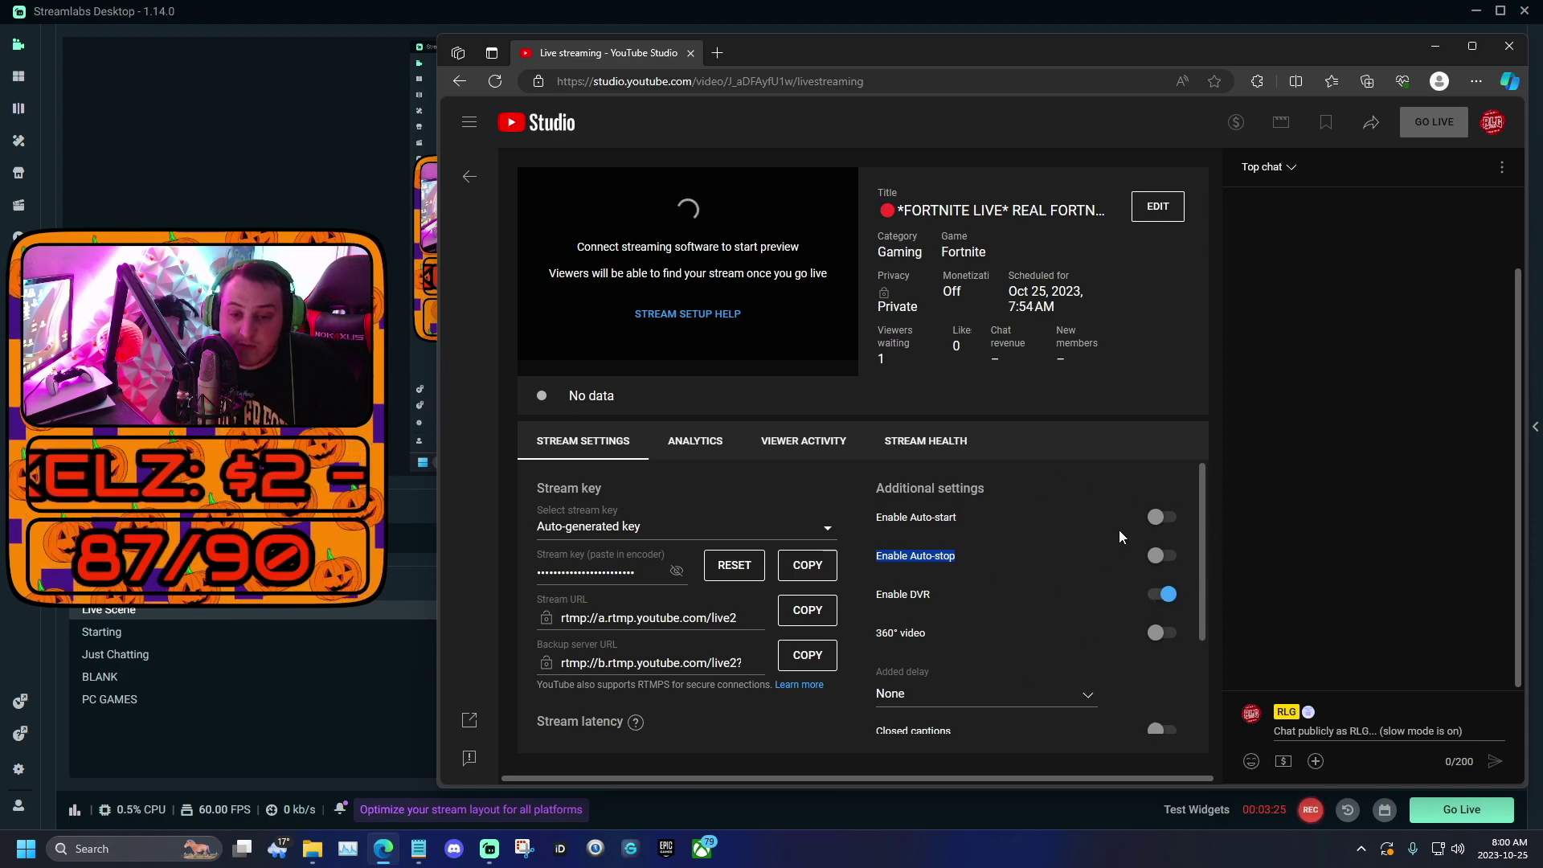
# Close the browser, open Streamlabs' Go Live settings, and choose the existing Oct 25 FORTNITE YouTube event
pyautogui.click(1390, 20)
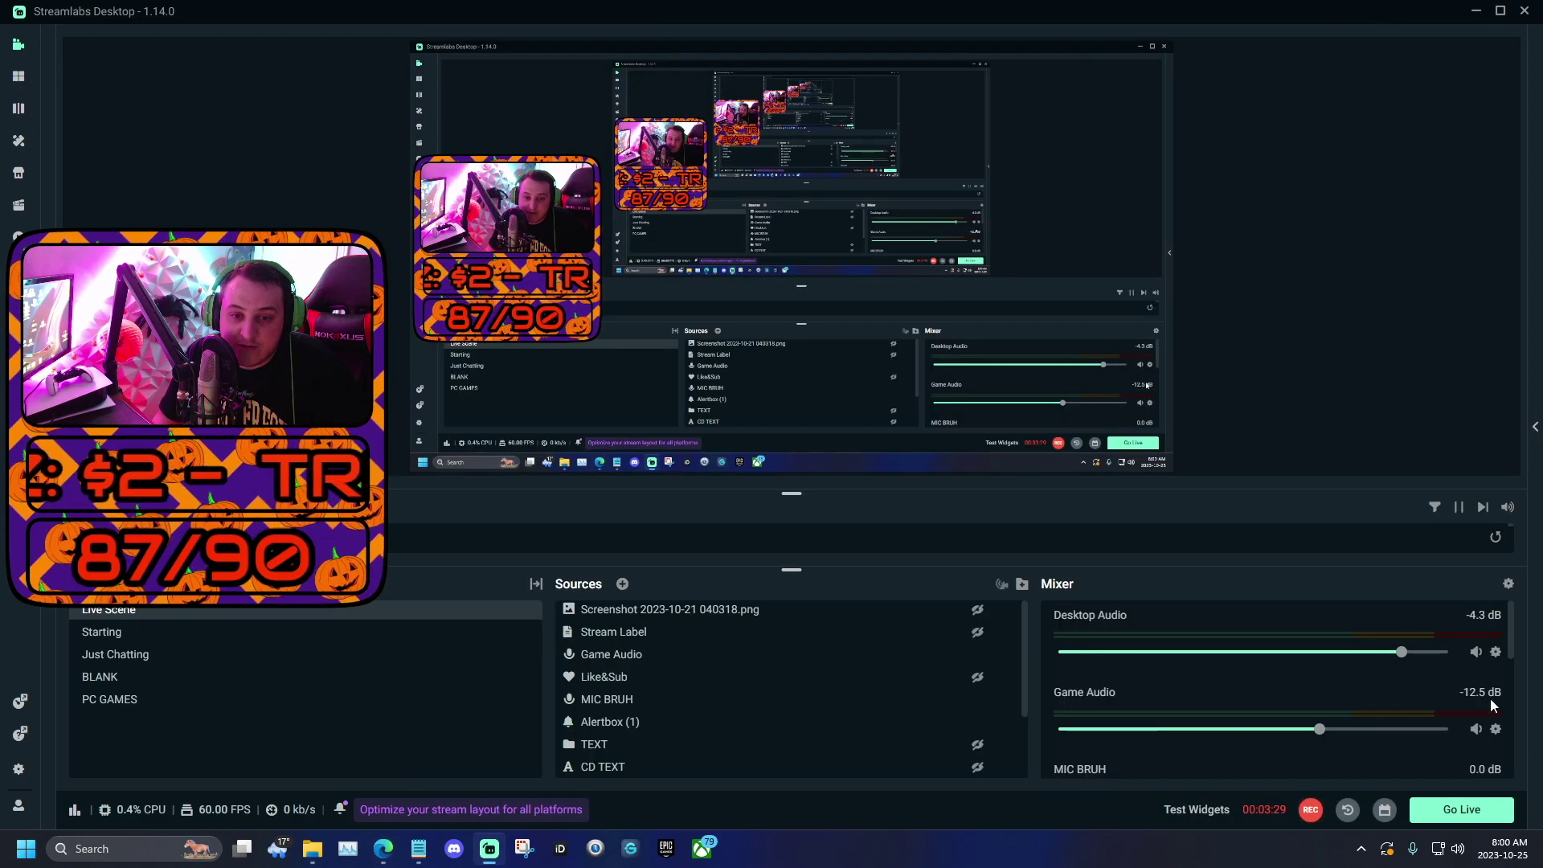
pyautogui.click(1464, 811)
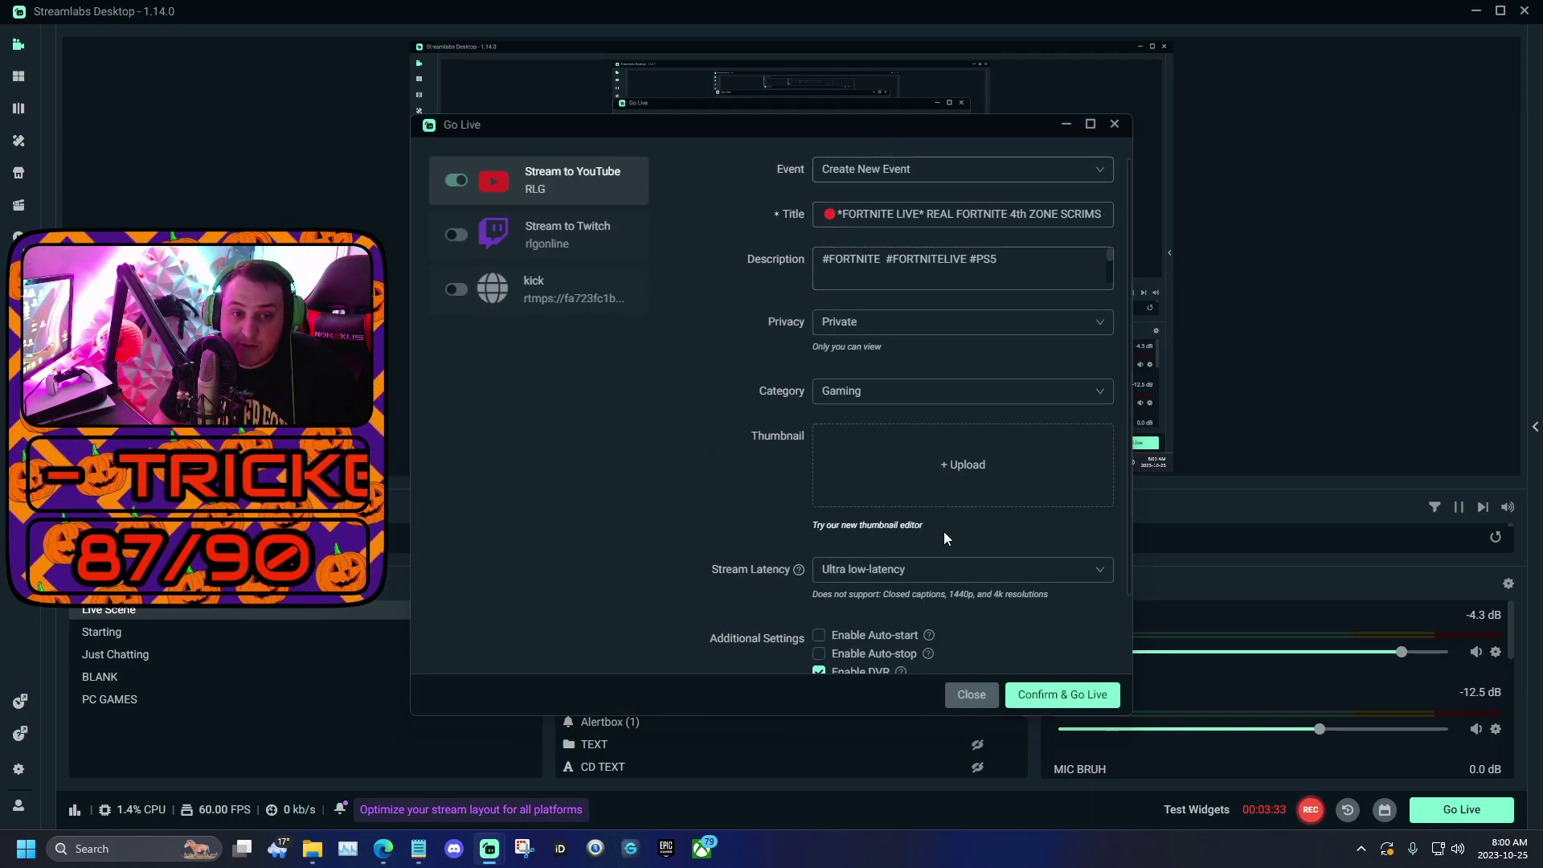
pyautogui.scroll(-1, 954, 590)
pyautogui.scroll(1, 950, 590)
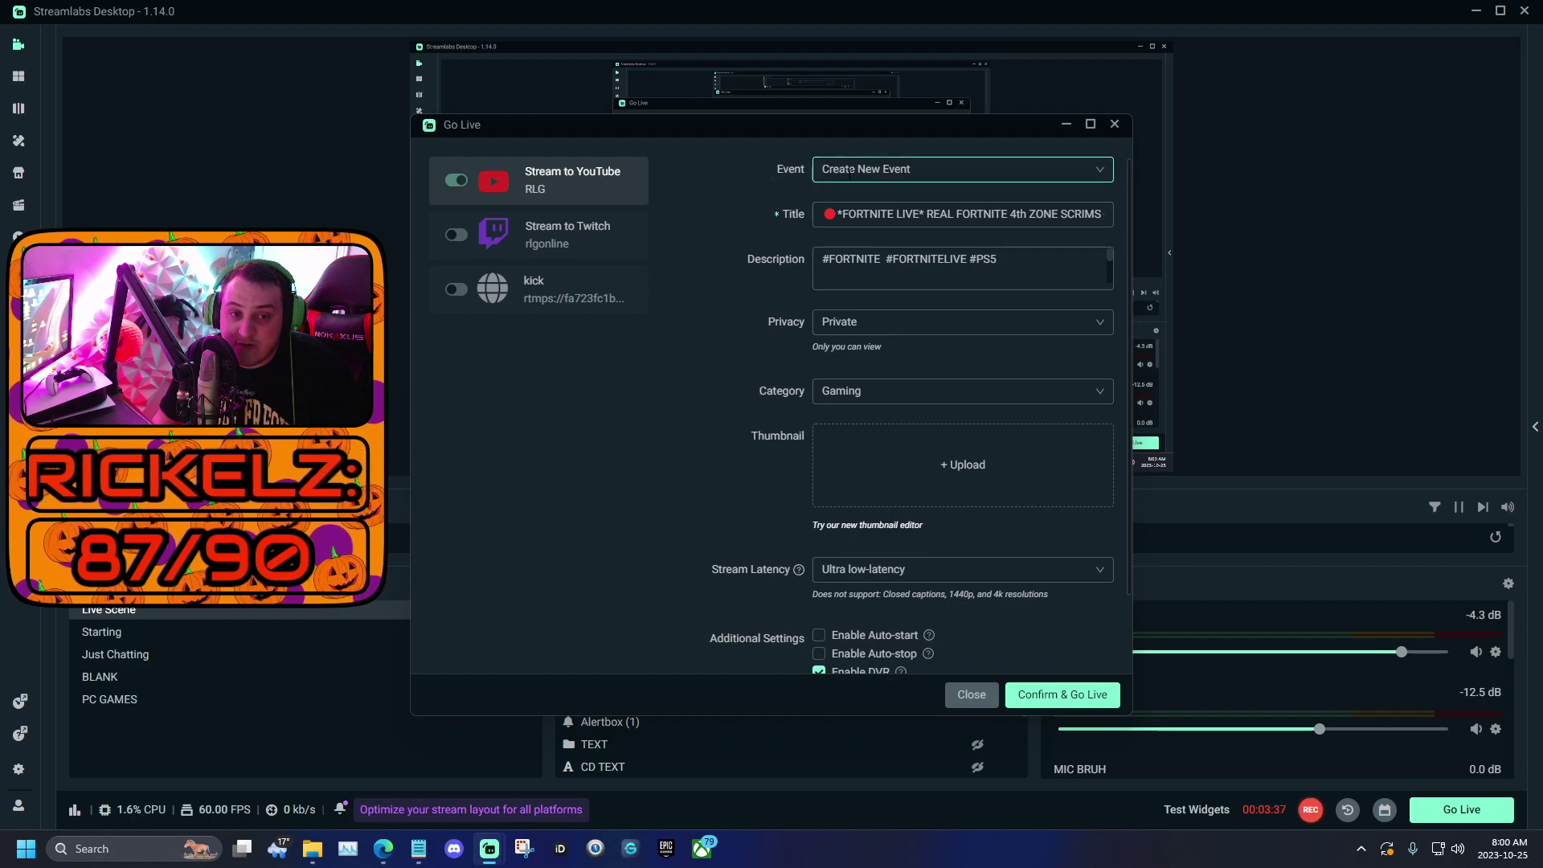
pyautogui.click(916, 166)
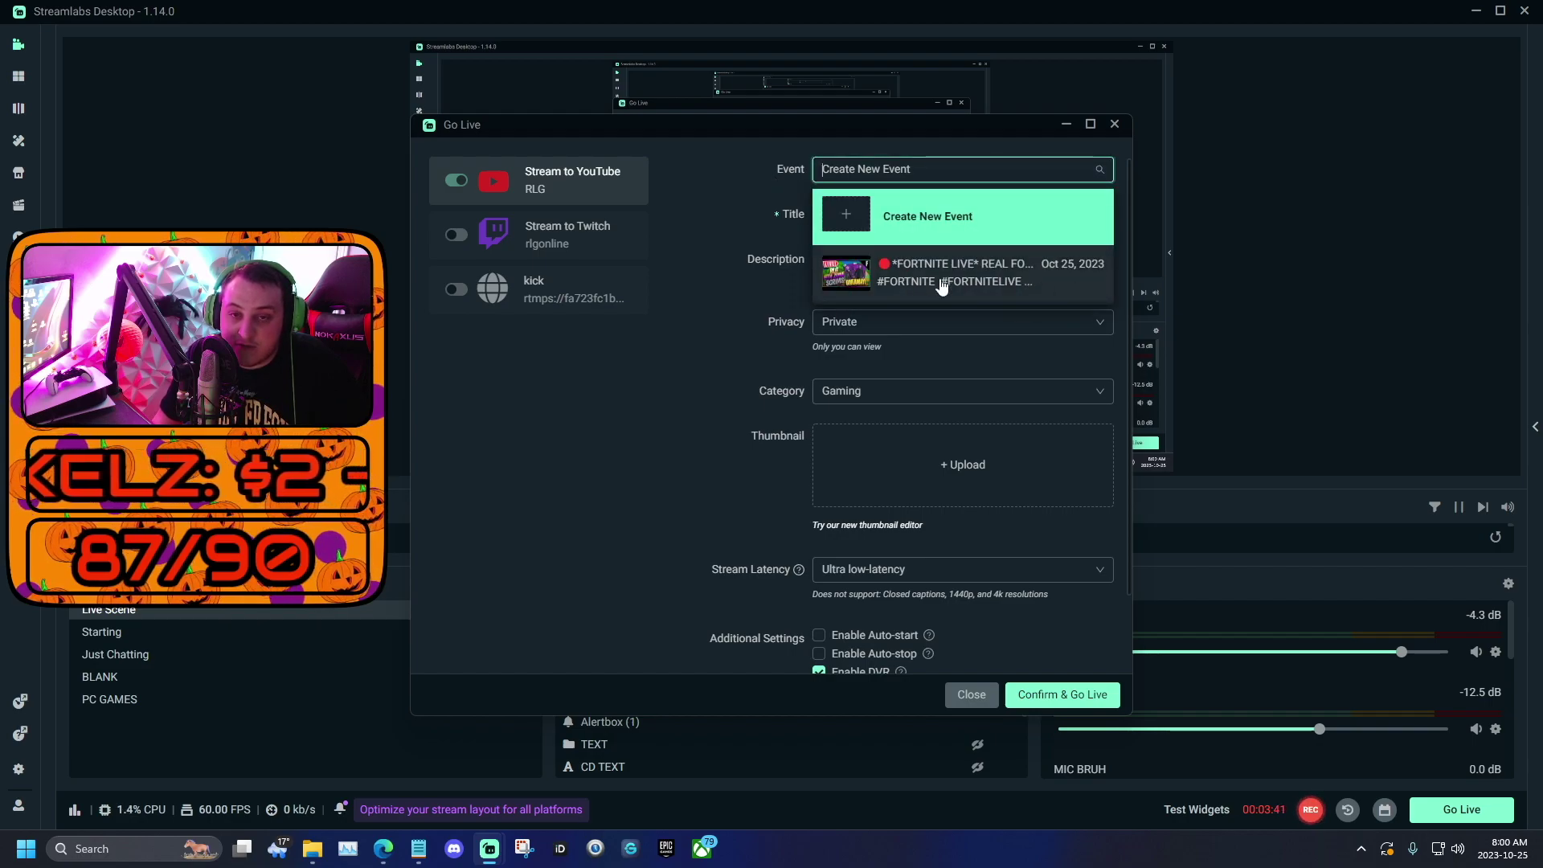
pyautogui.click(971, 287)
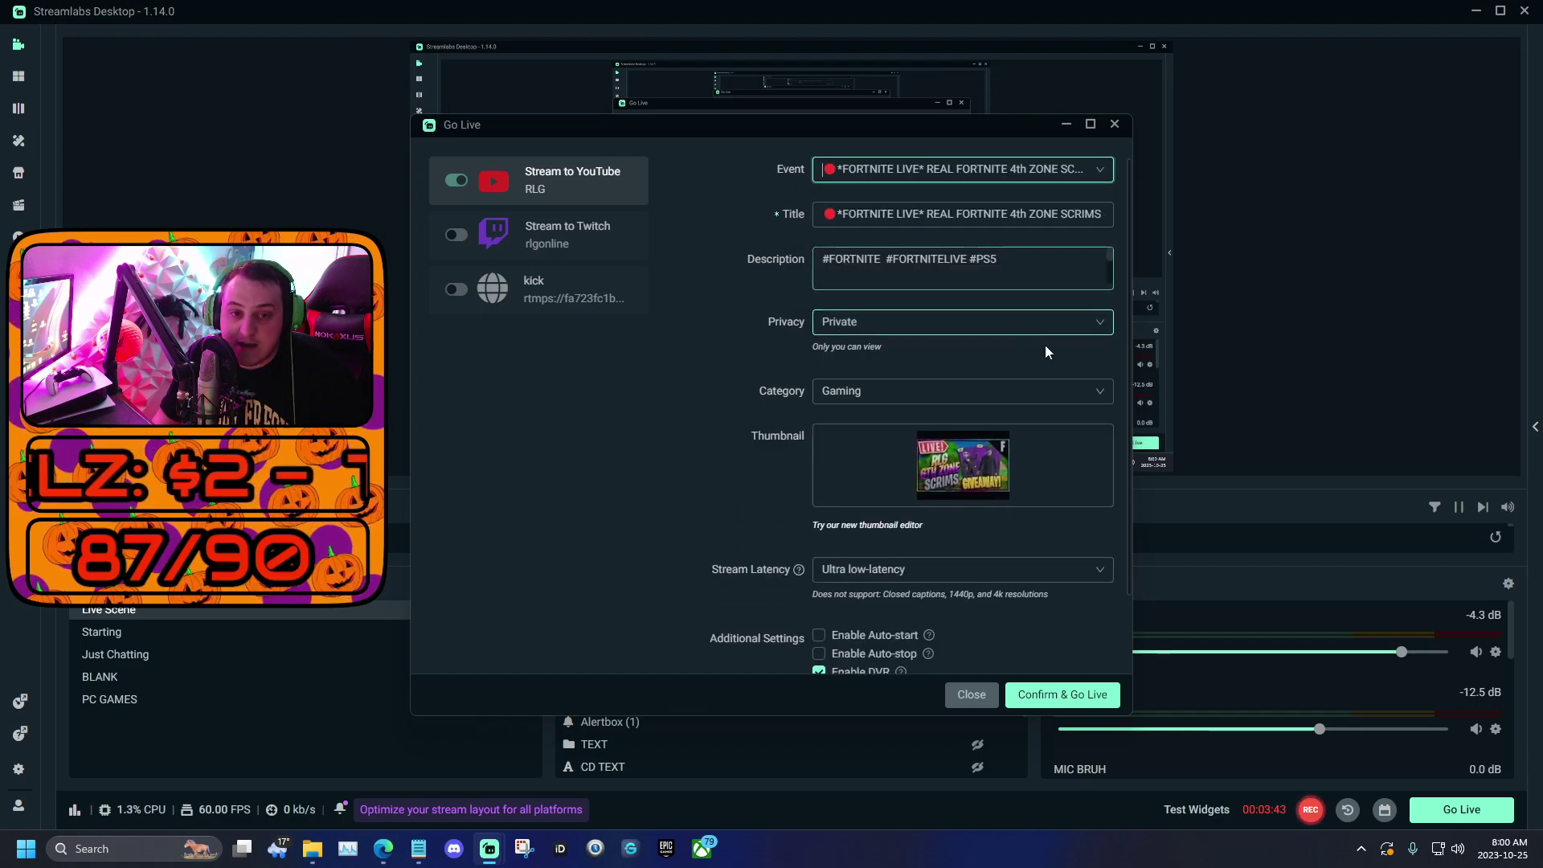
pyautogui.scroll(-1, 1052, 687)
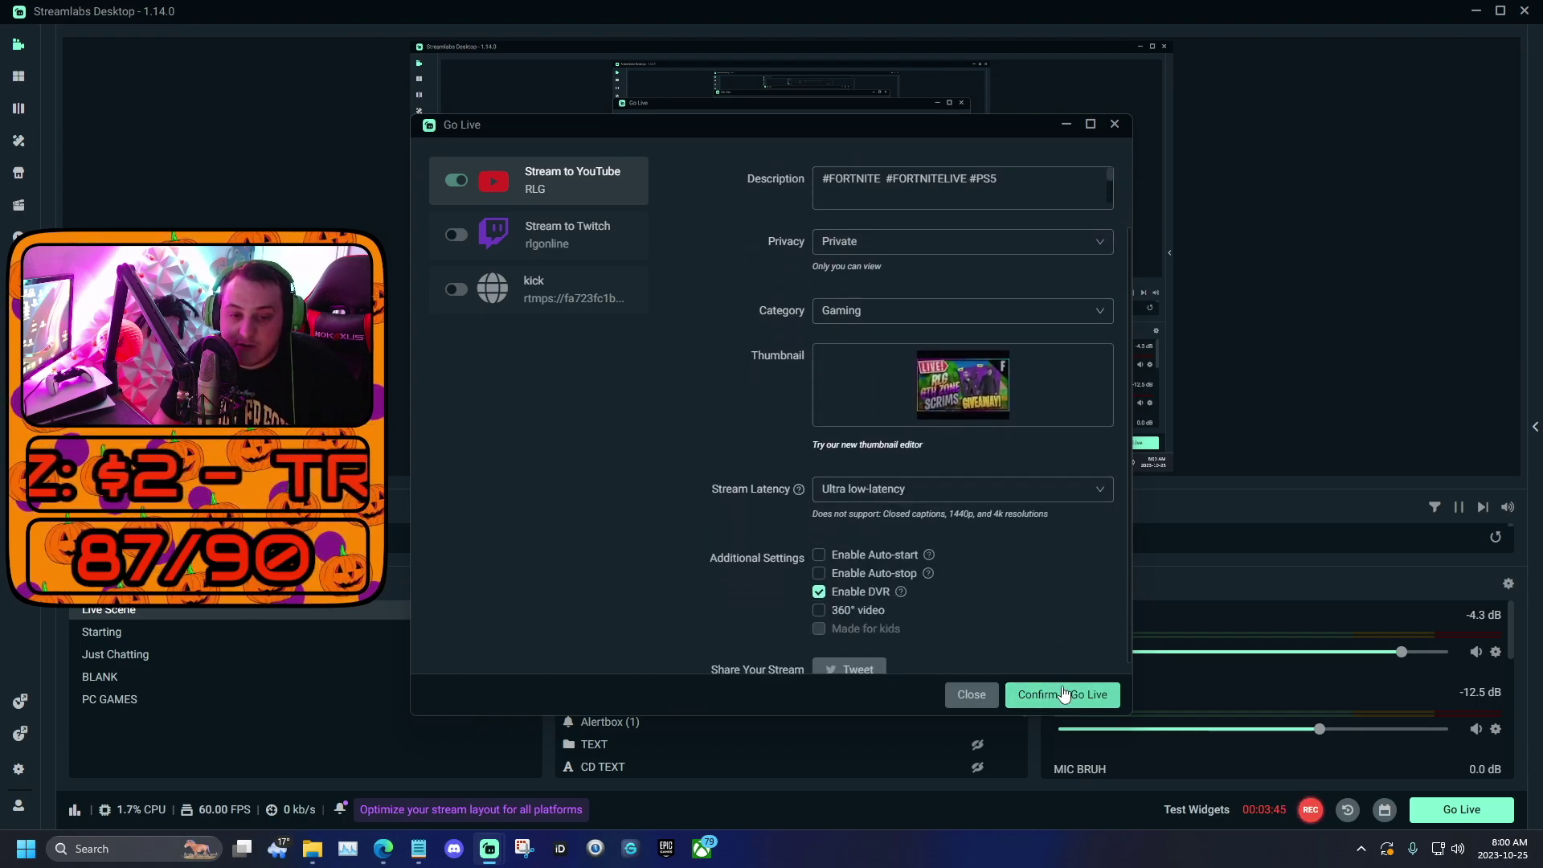
# Confirm and go live on the FORTNITE event, dismiss the You're live dialog, and open the YouTube Live Dashboard
pyautogui.click(1084, 693)
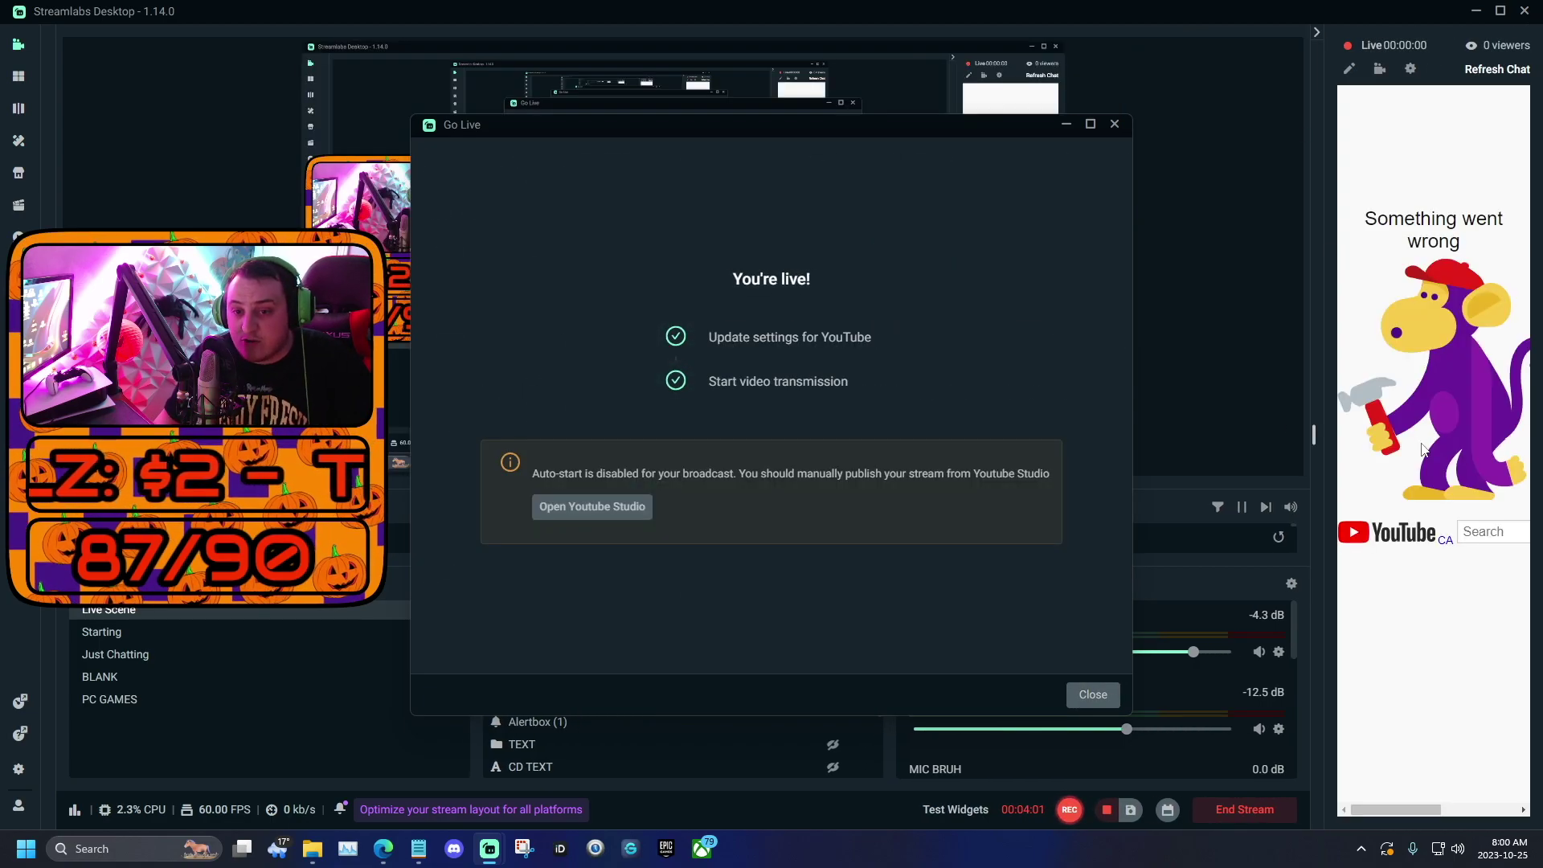
pyautogui.click(1114, 125)
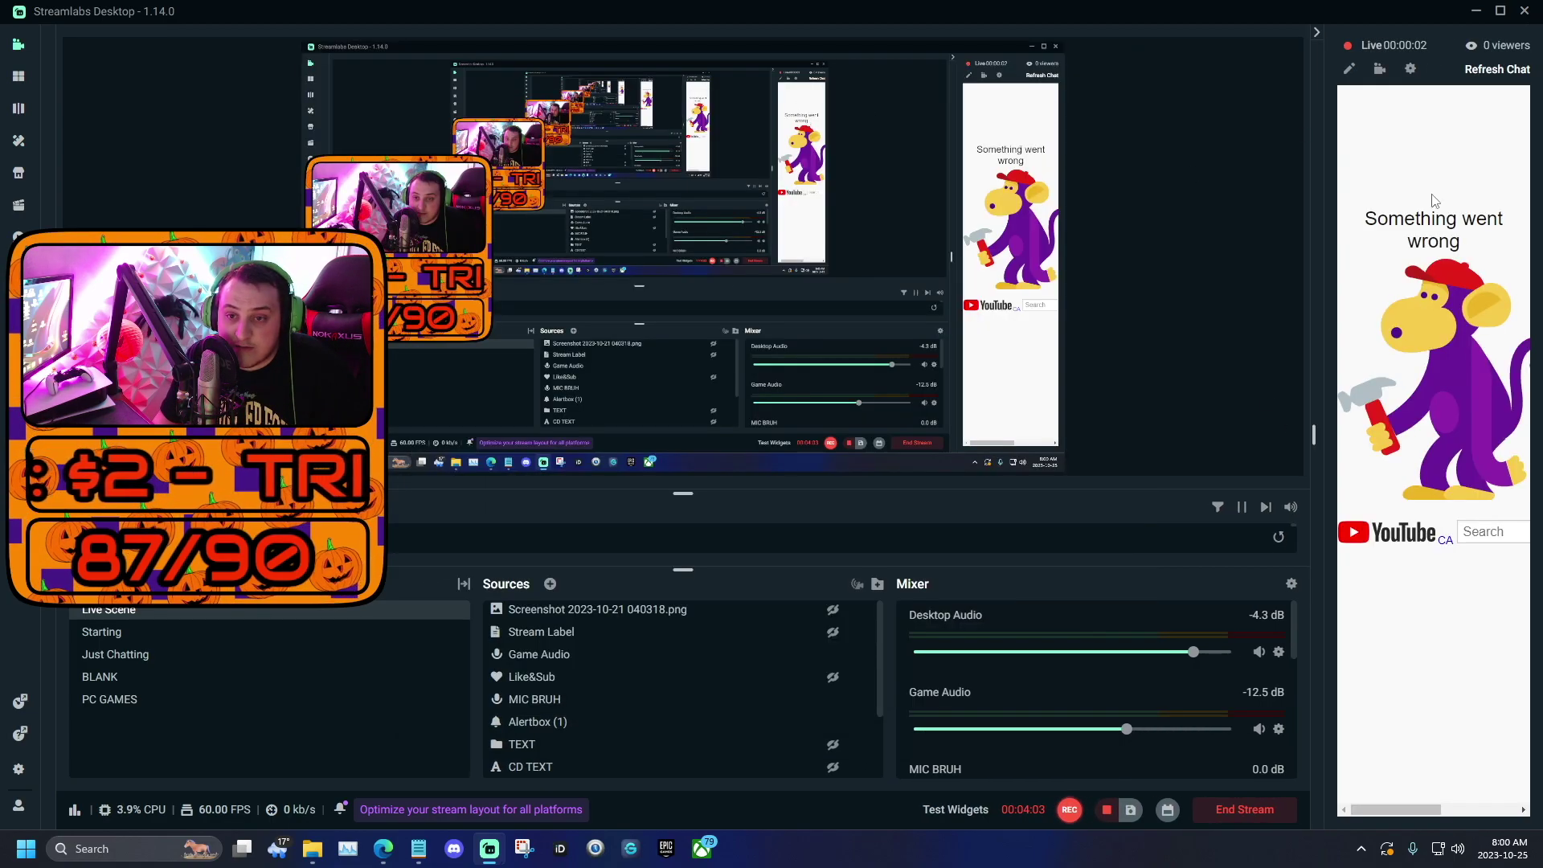
pyautogui.click(1412, 70)
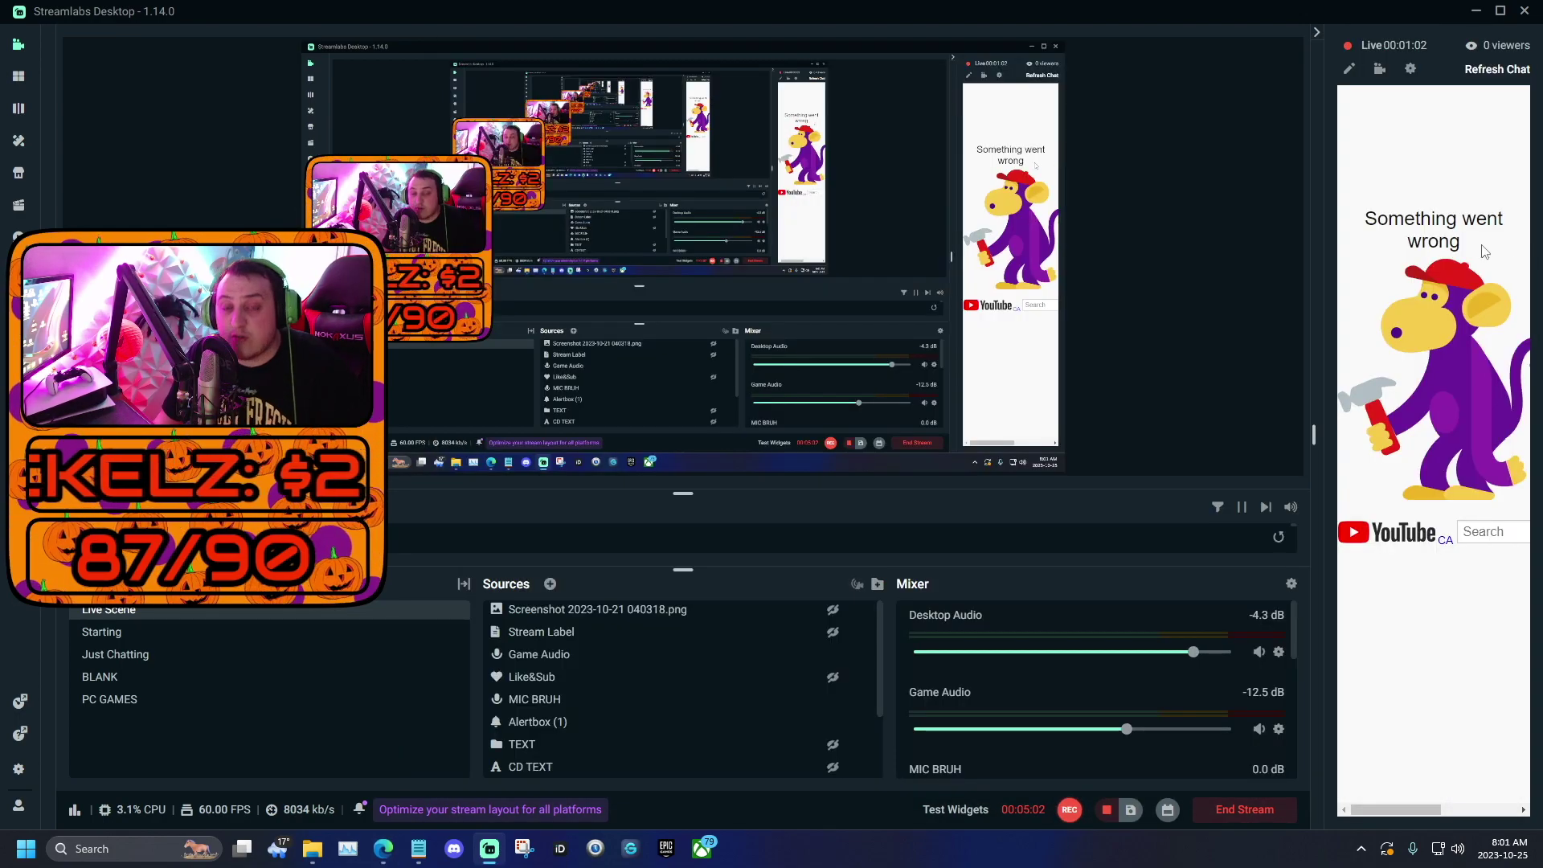
# Bring YouTube forward and open Studio's live streaming Manage page via Create > Go live
pyautogui.click(1412, 70)
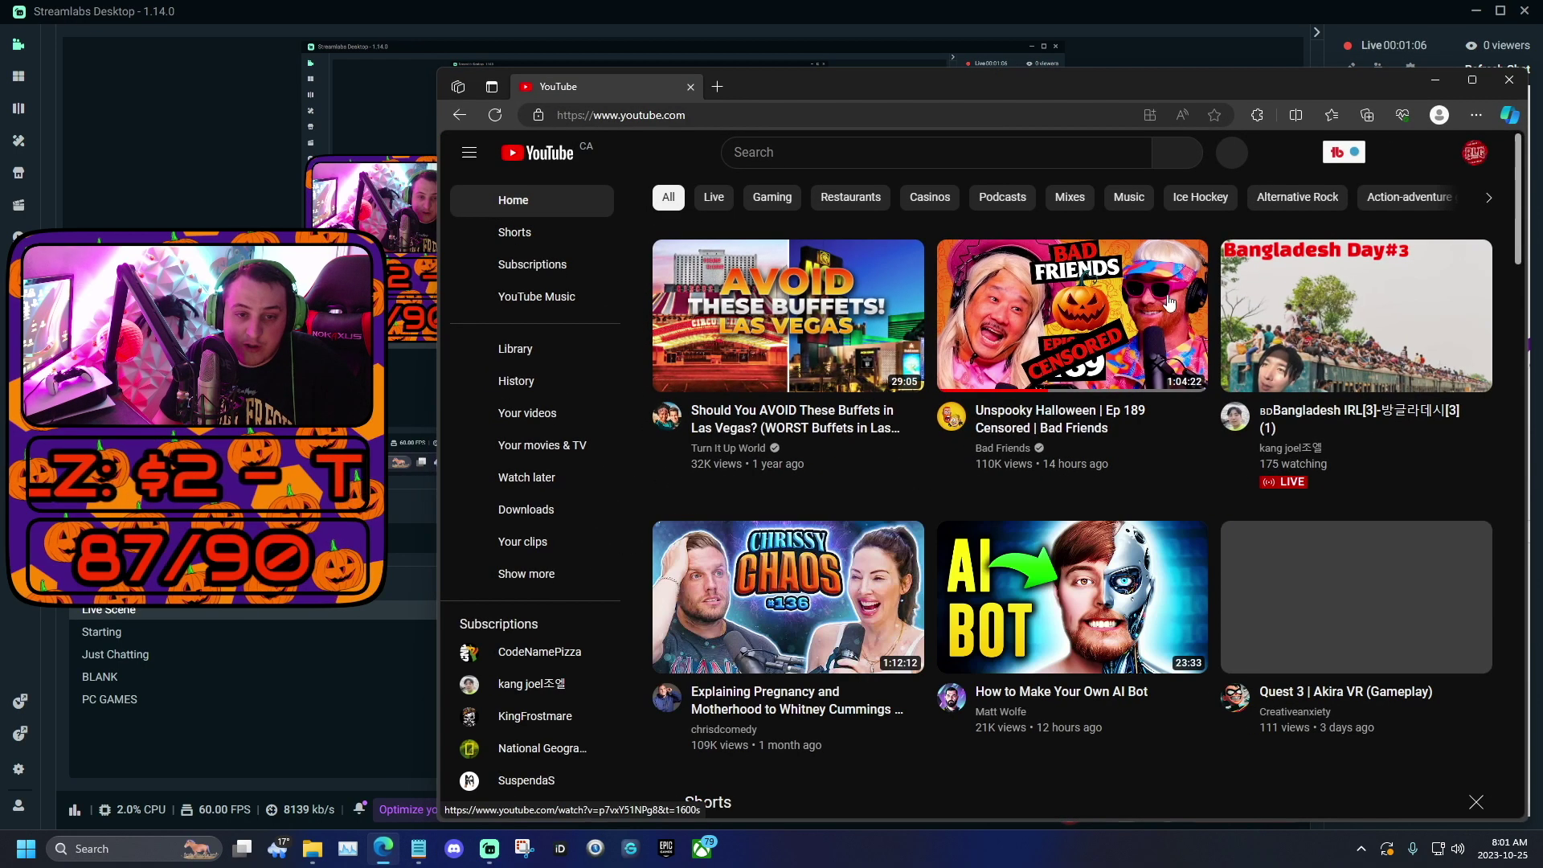
pyautogui.click(1390, 153)
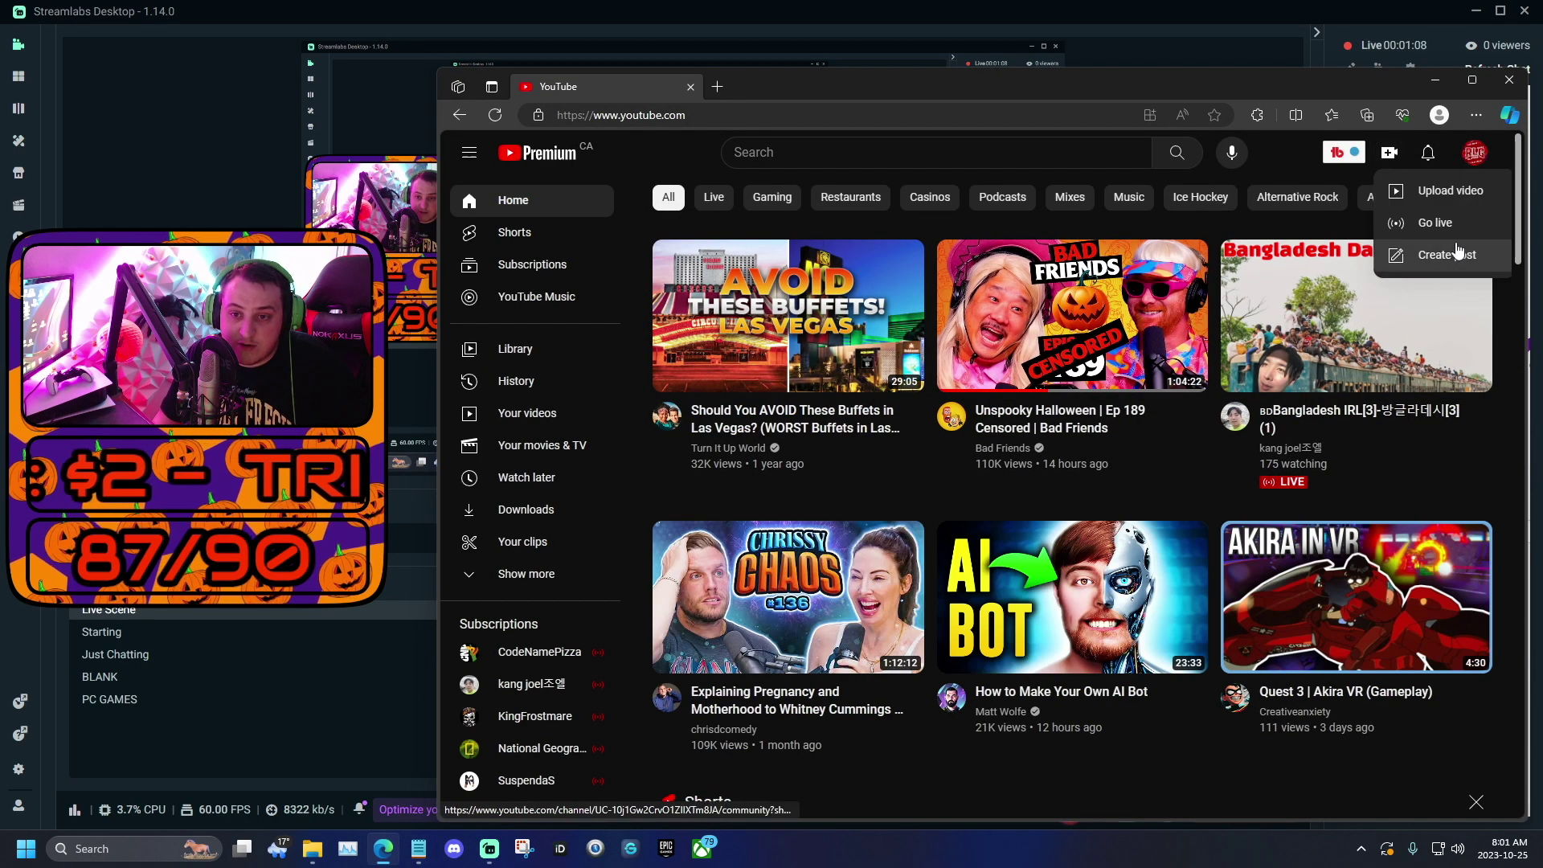
pyautogui.click(1442, 223)
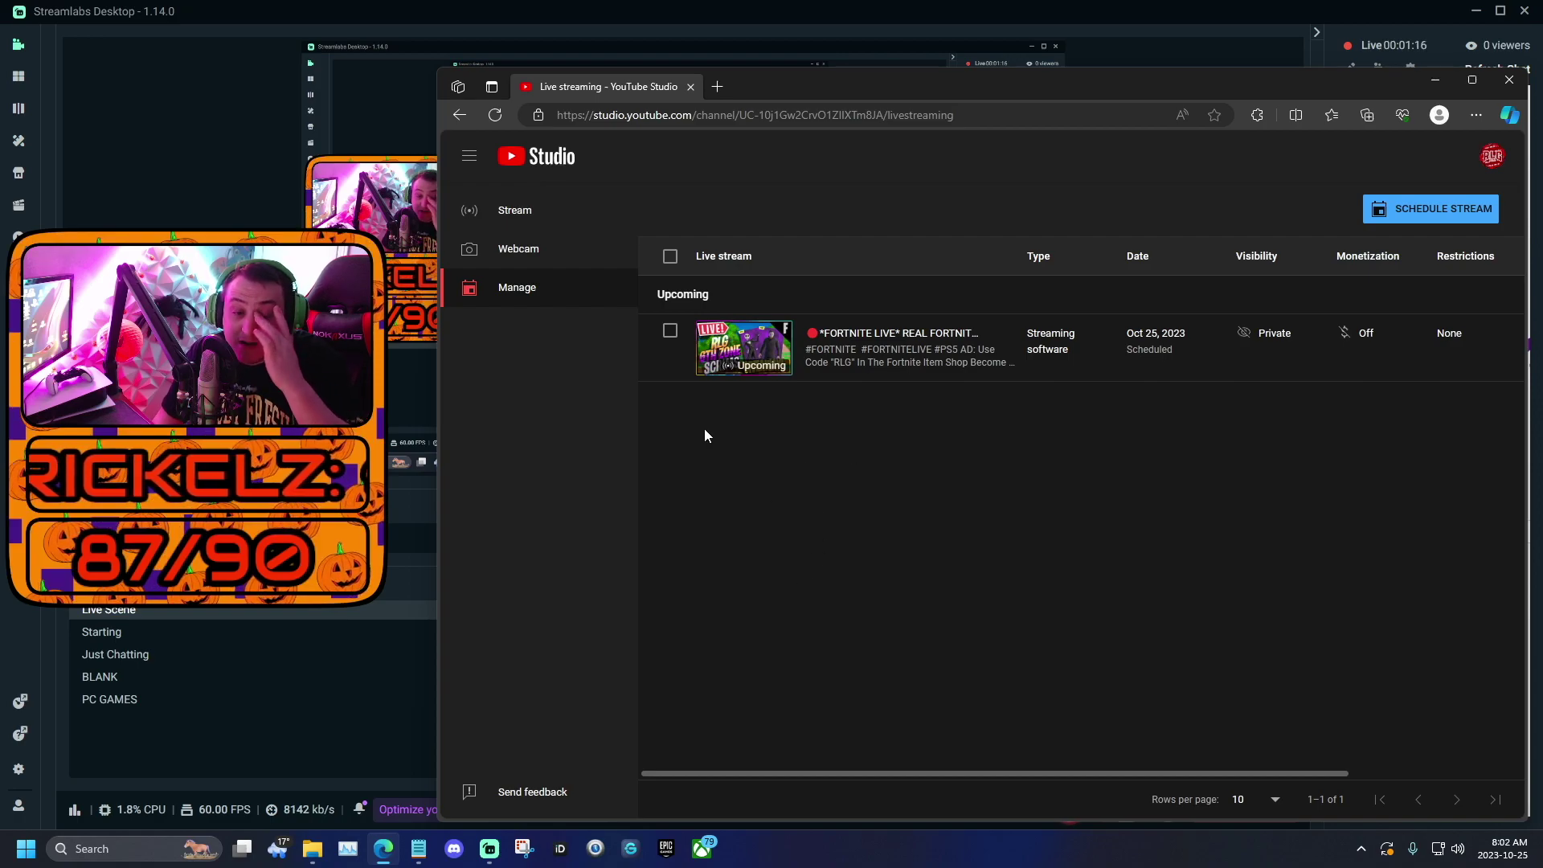
# Select the upcoming FORTNITE stream, check its Edit and More actions menus, and move the window left
pyautogui.click(670, 331)
pyautogui.click(781, 263)
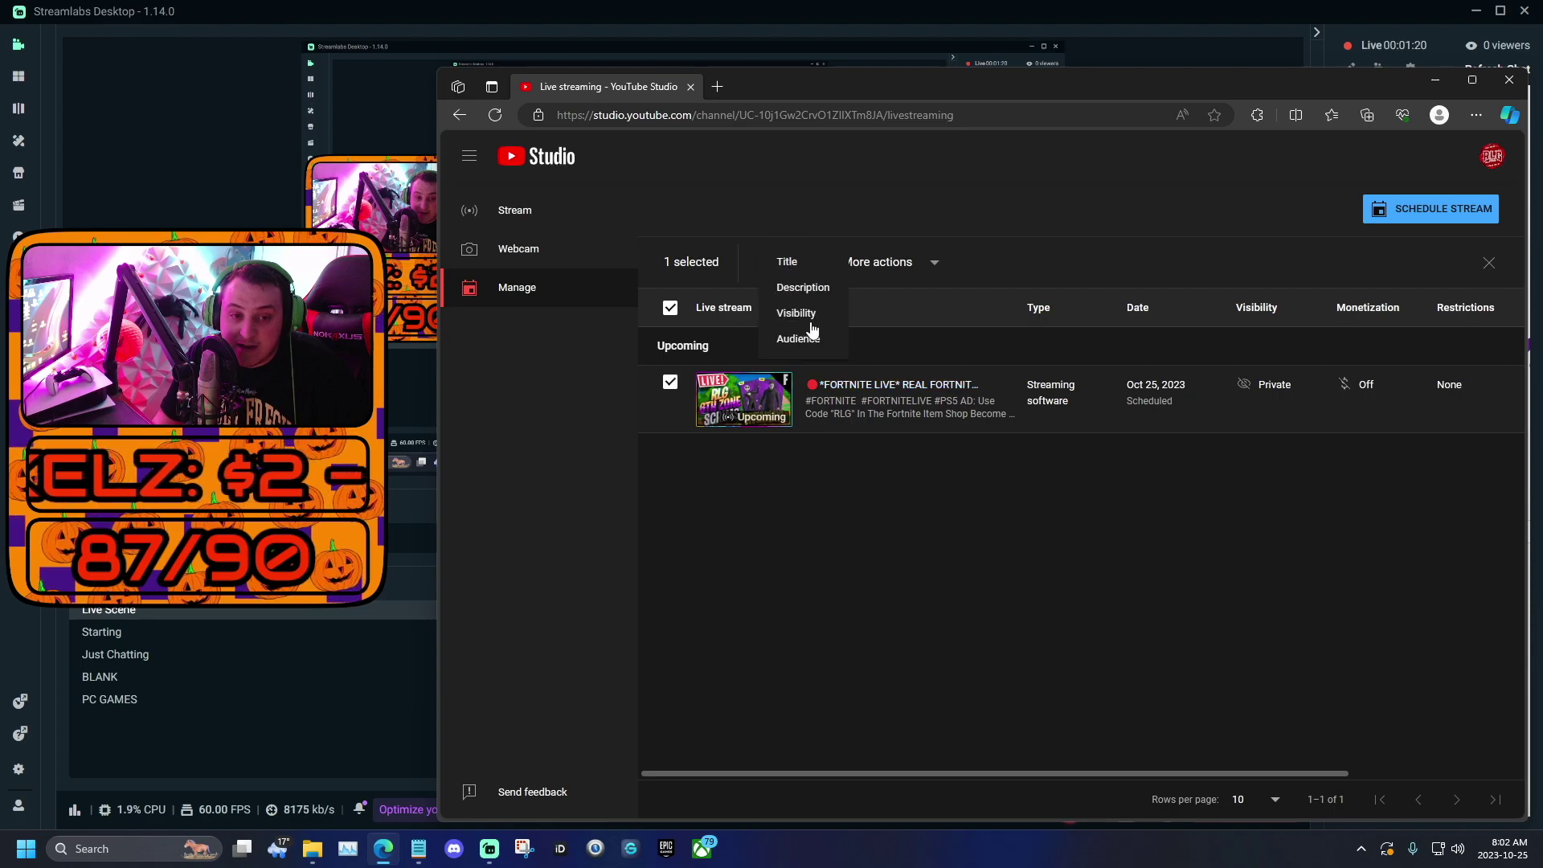
pyautogui.click(876, 265)
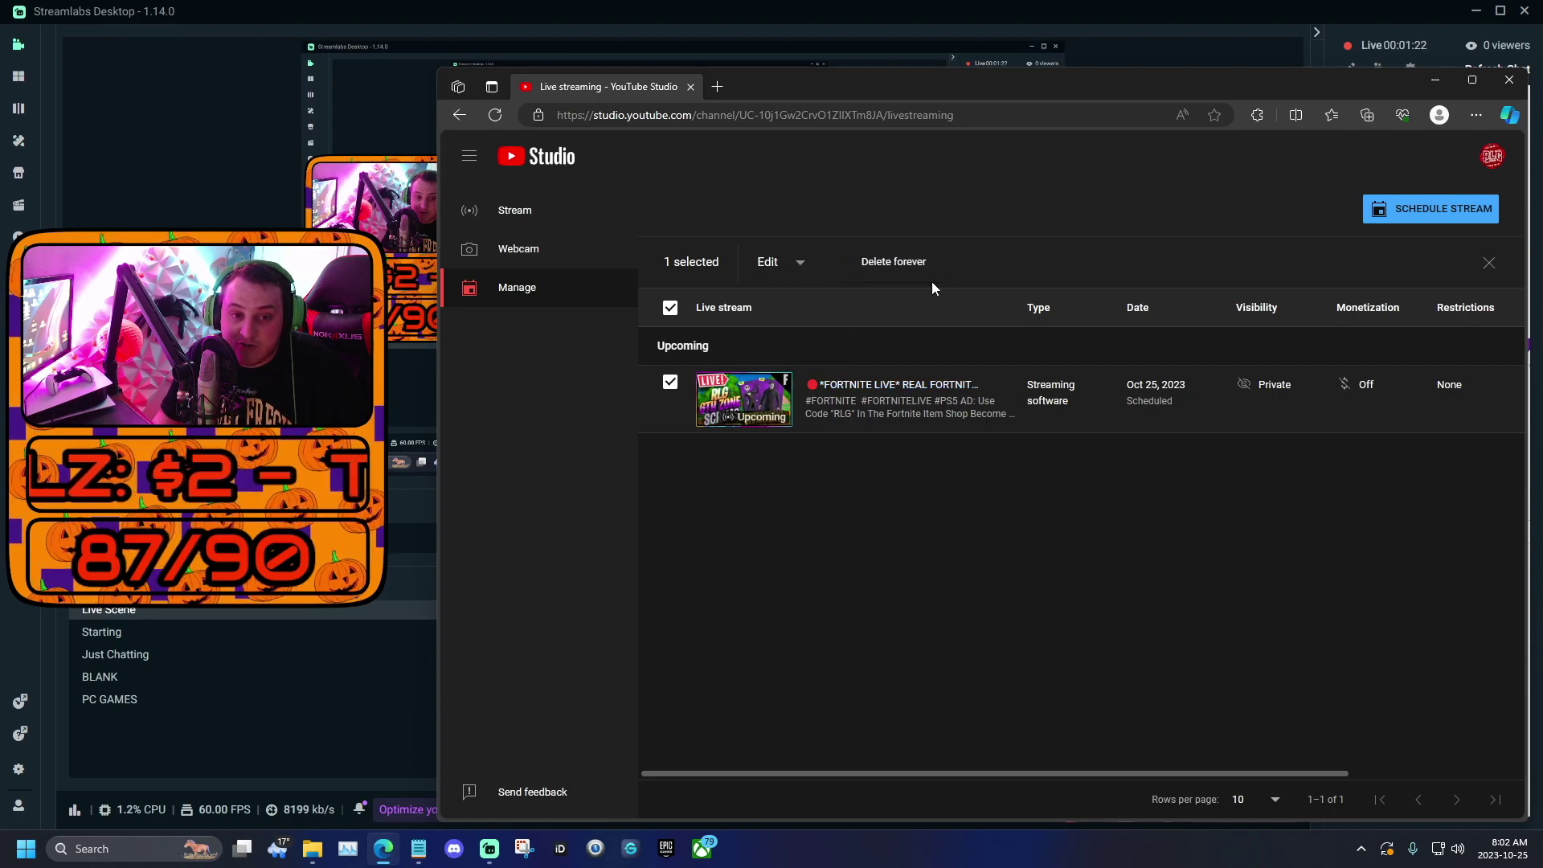
pyautogui.click(1005, 199)
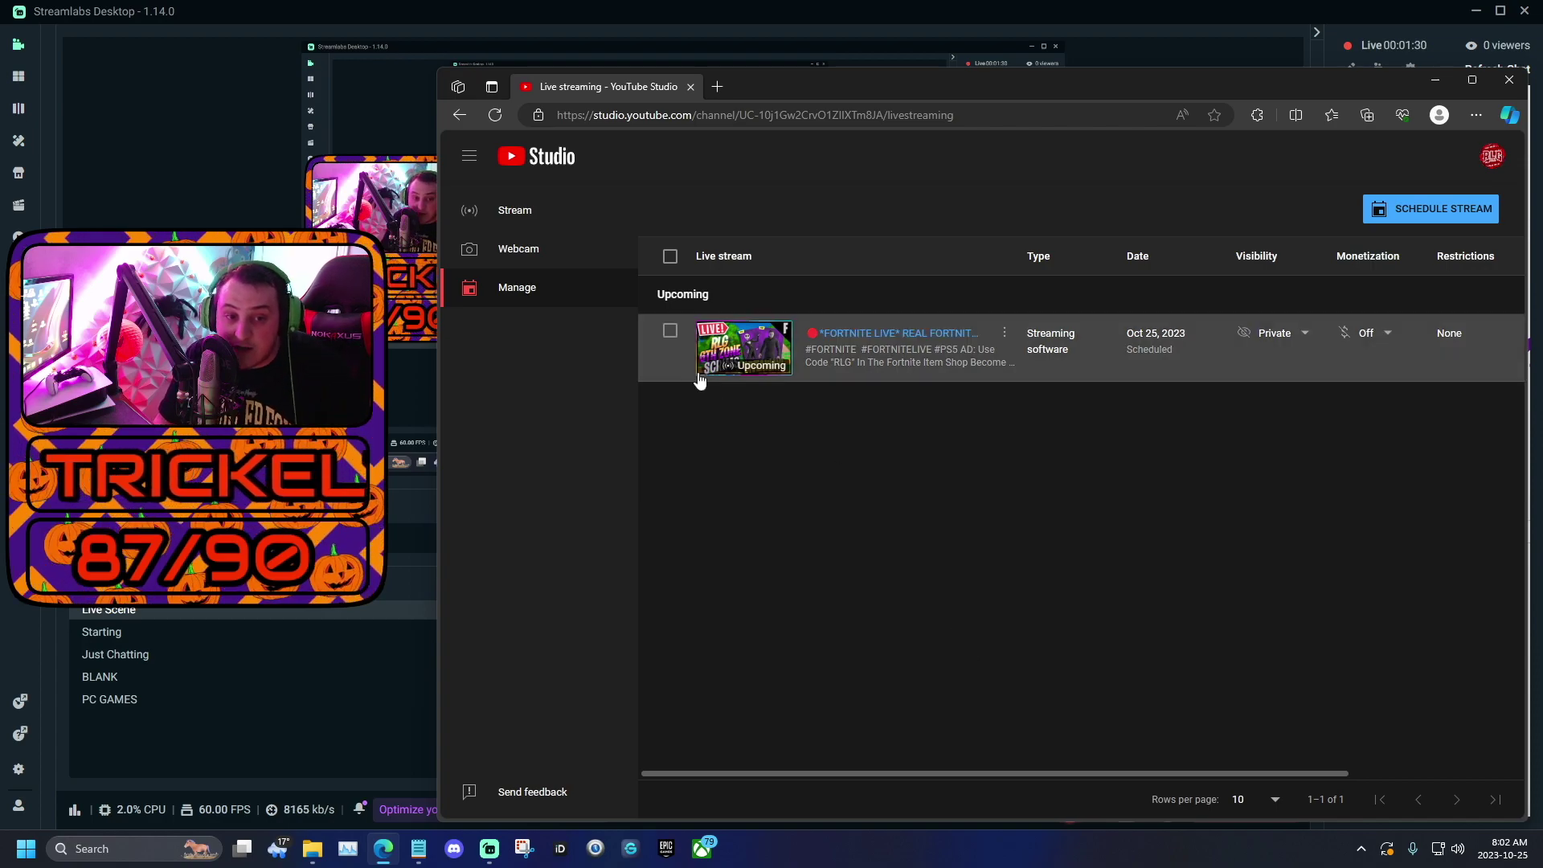
pyautogui.moveTo(1274, 94); pyautogui.dragTo(1059, 66)
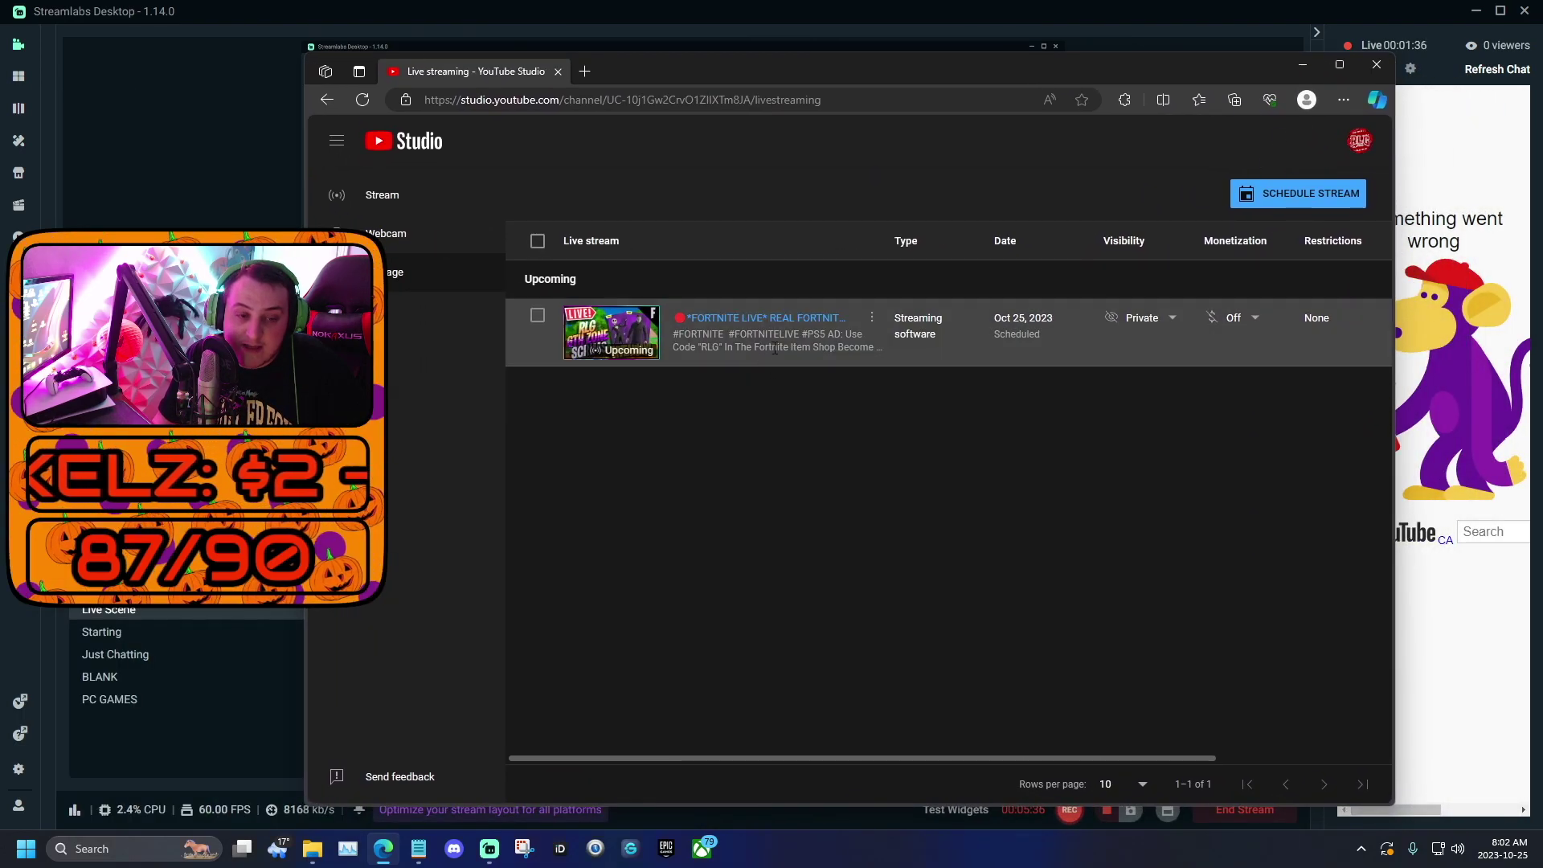
# Open the FORTNITE stream's live control room and set its Stream latency to Ultra low-latency
pyautogui.click(785, 325)
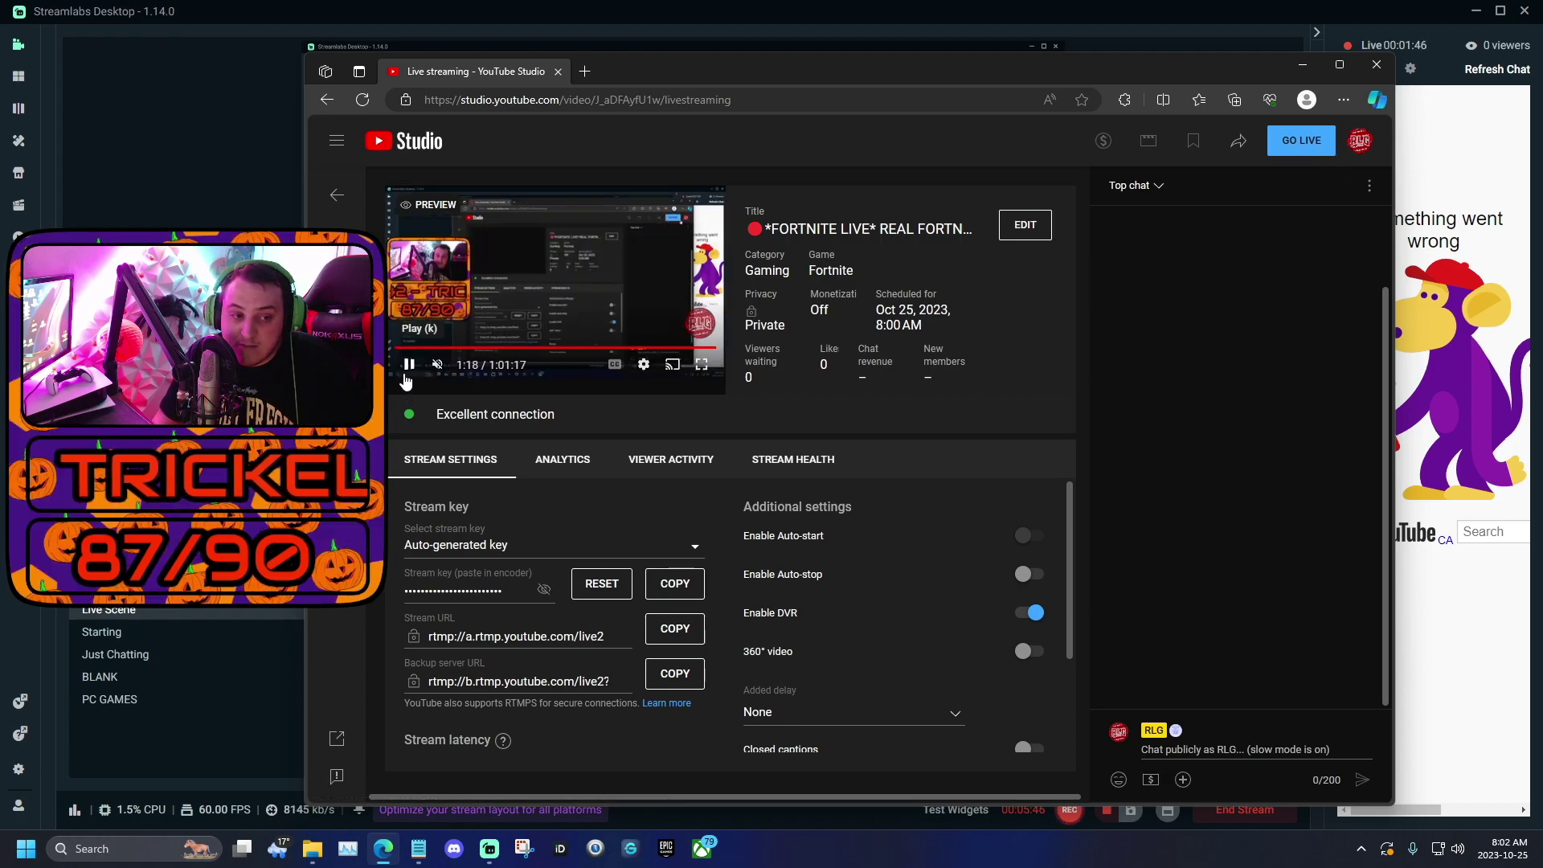
pyautogui.scroll(-2, 522, 629)
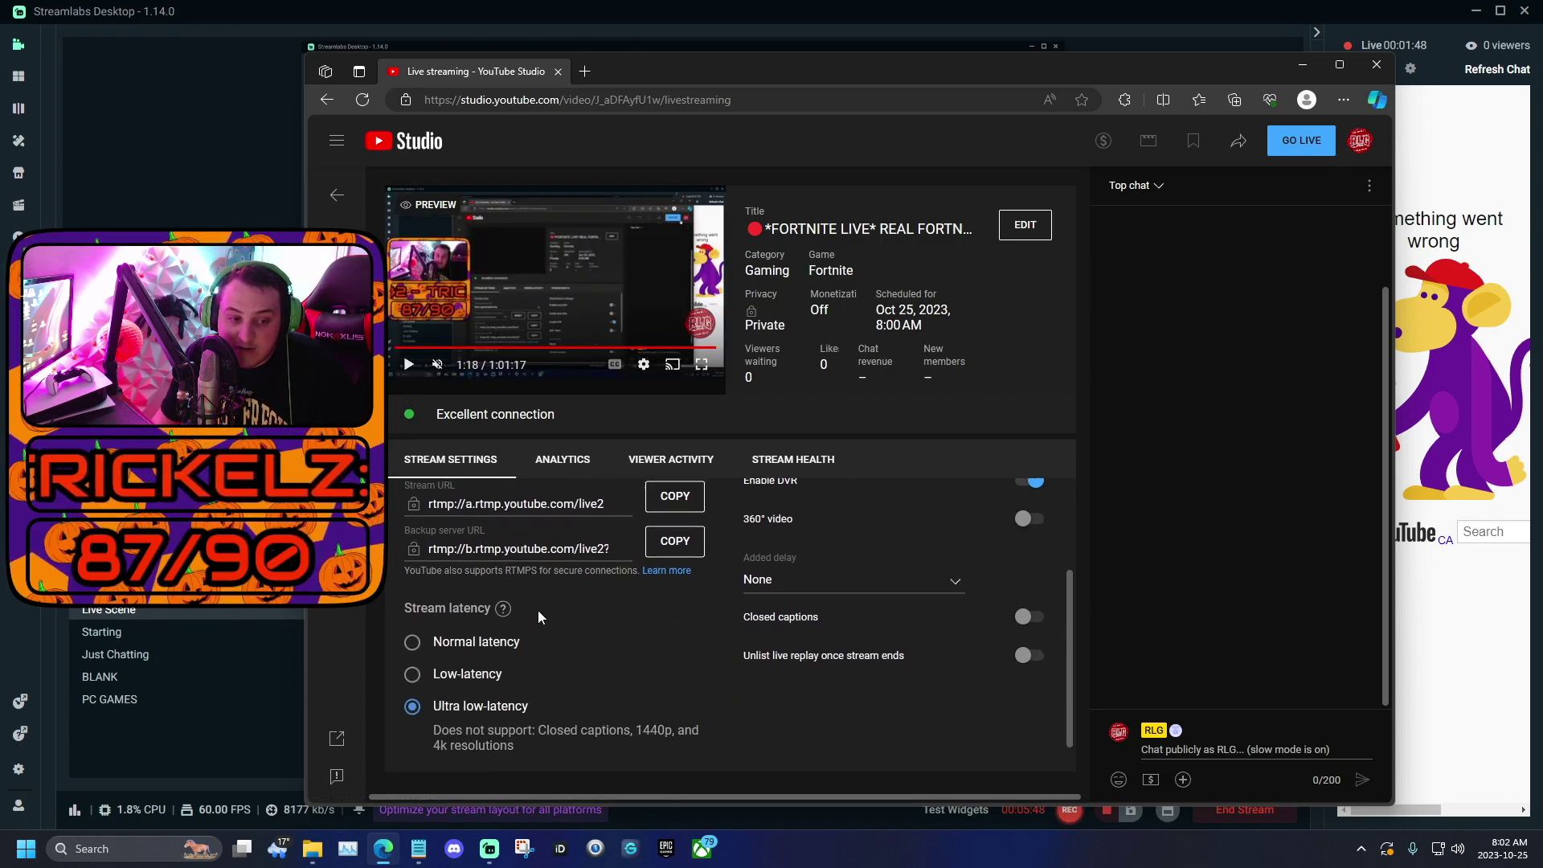
pyautogui.click(426, 712)
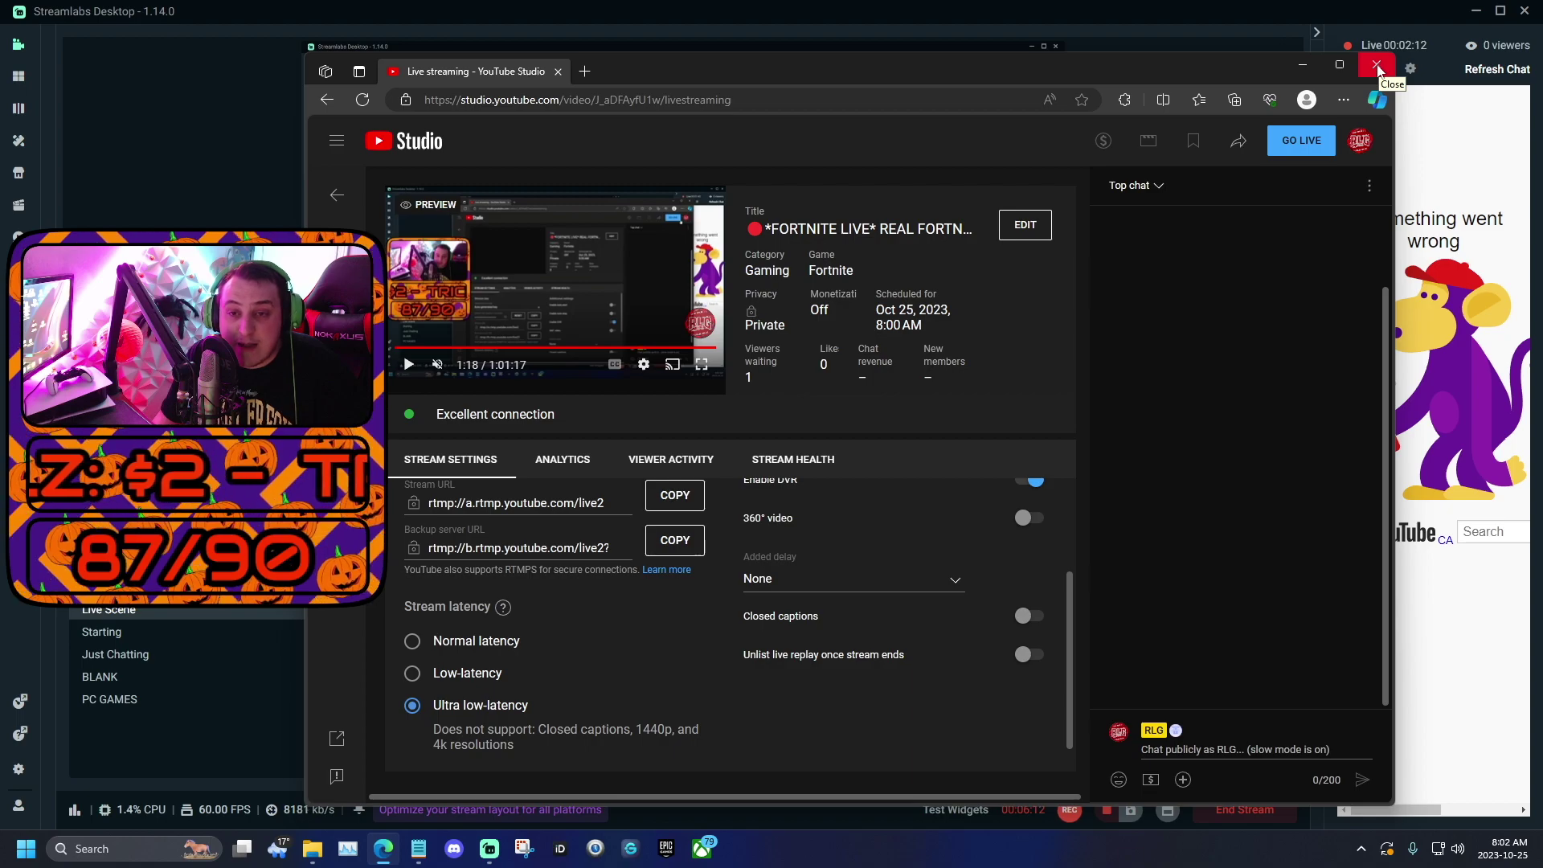
# Close the Edge window showing YouTube Studio to return to the live Streamlabs editor
pyautogui.click(1377, 65)
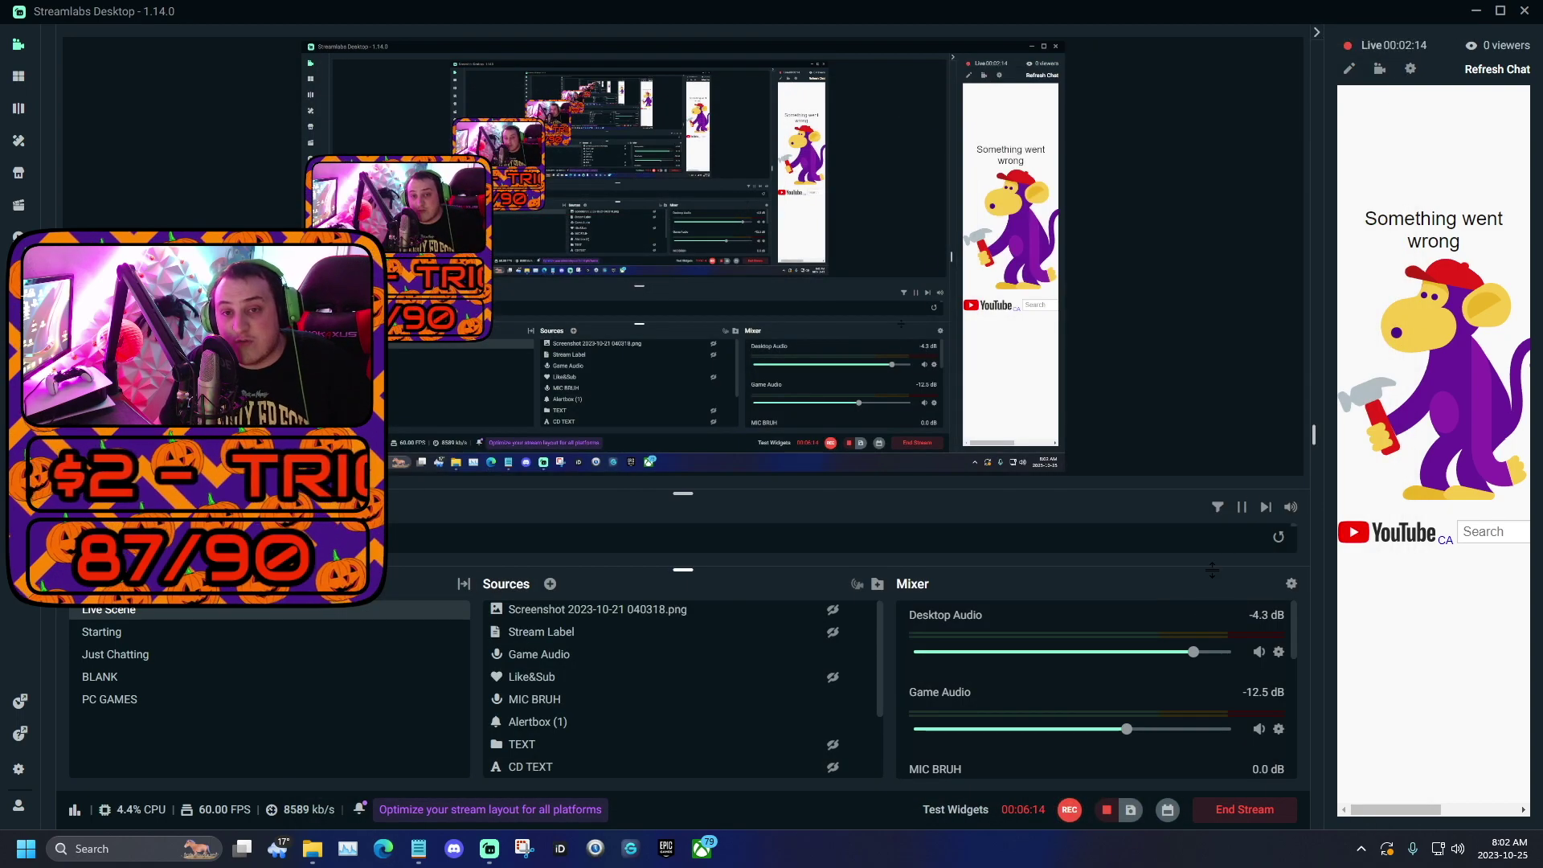